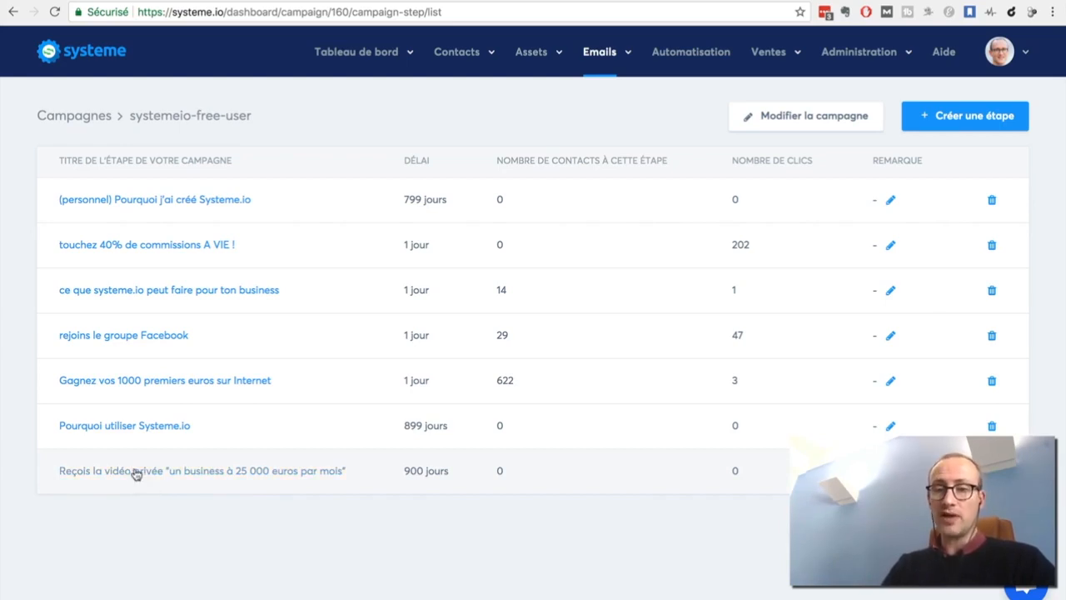
# Open the campaign email "Reçois la vidéo privée "un business à 25 000 euros par mois"" for editing.
pyautogui.click(135, 474)
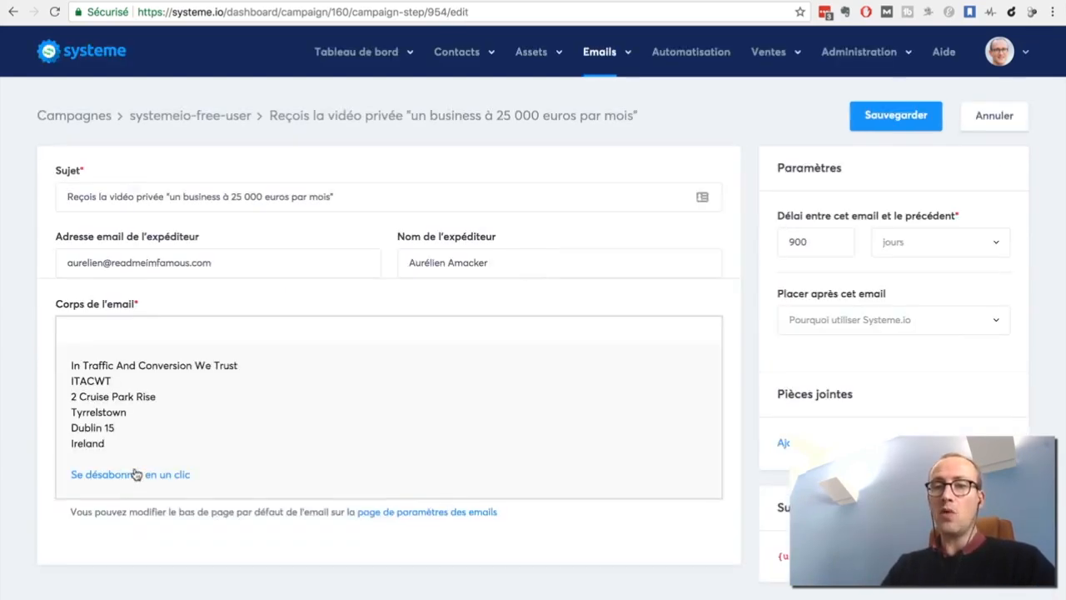
pyautogui.scroll(-1, 38, 428)
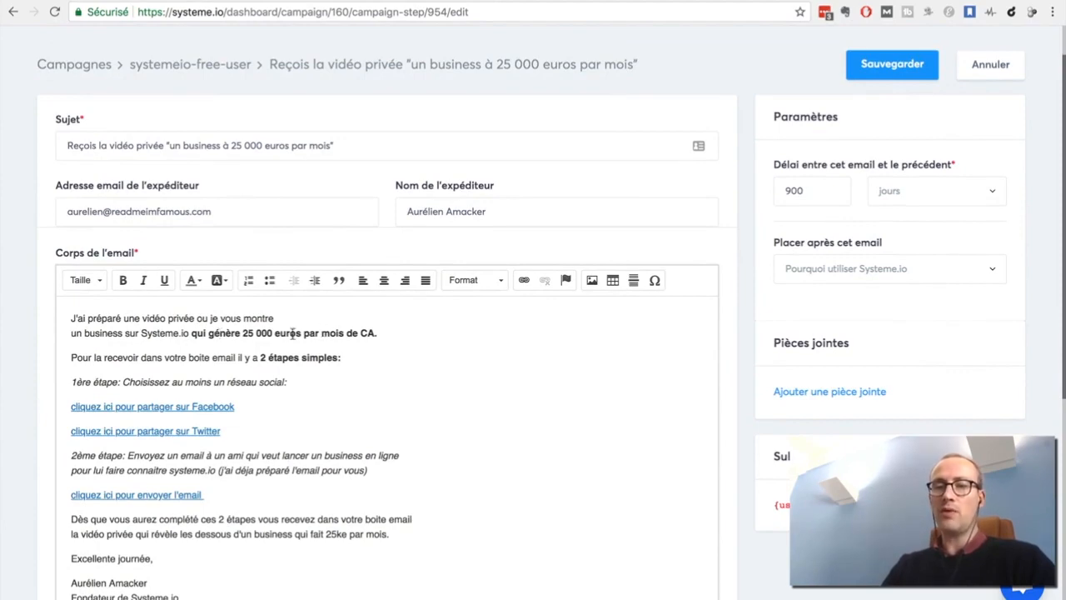
pyautogui.scroll(-2, 28, 414)
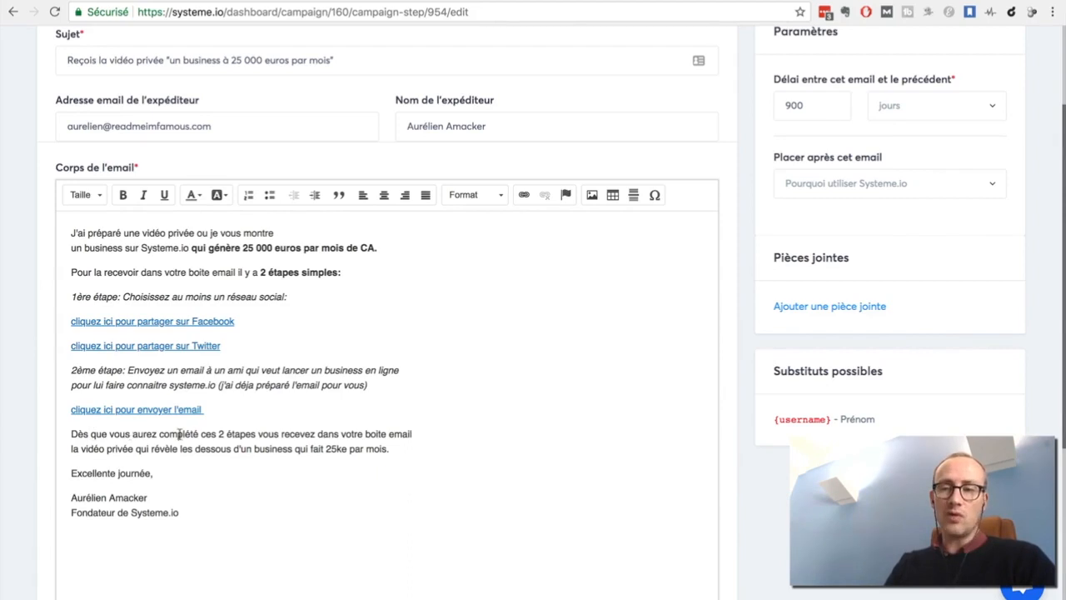
# In the email body, correct "recevez" to "recevrez" and bold "les dessous d'un business qui fait 25ke par mois.".
pyautogui.click(308, 433)
pyautogui.write('r')
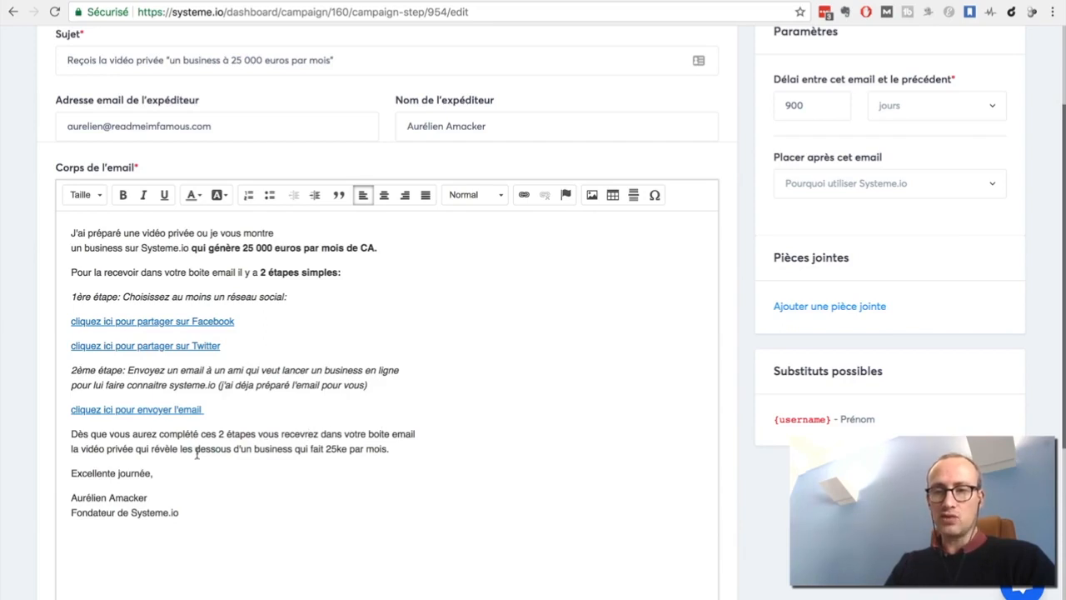
pyautogui.moveTo(179, 450); pyautogui.dragTo(406, 450)
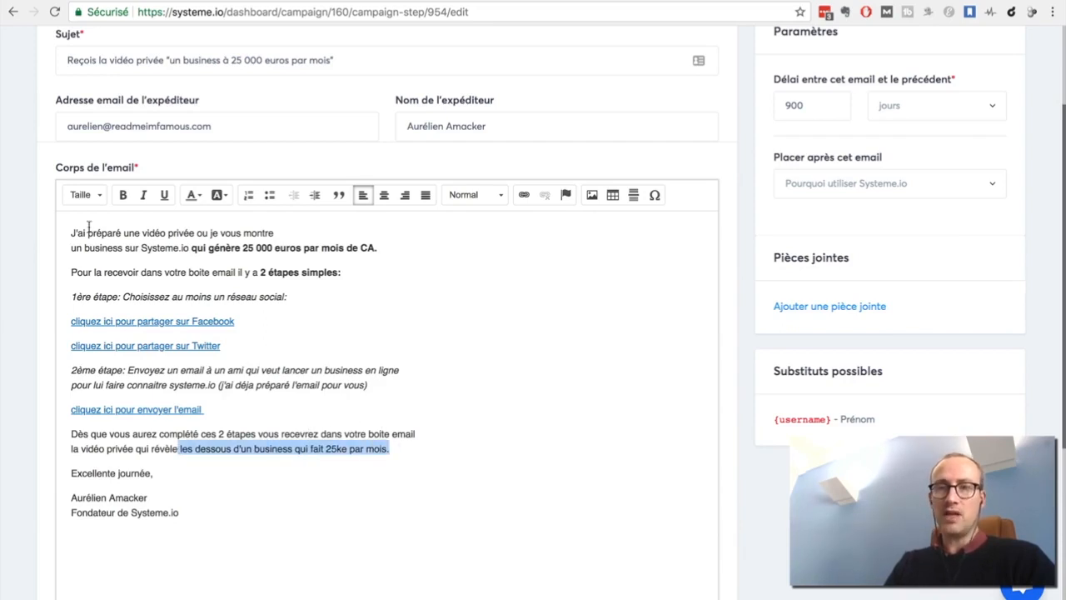
pyautogui.click(123, 194)
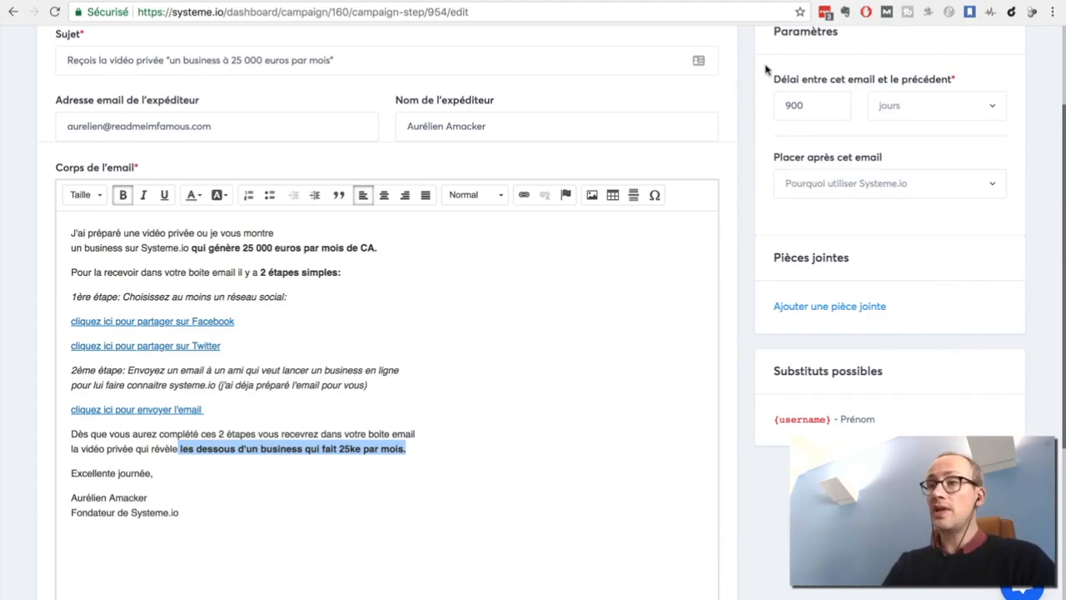
pyautogui.click(747, 1)
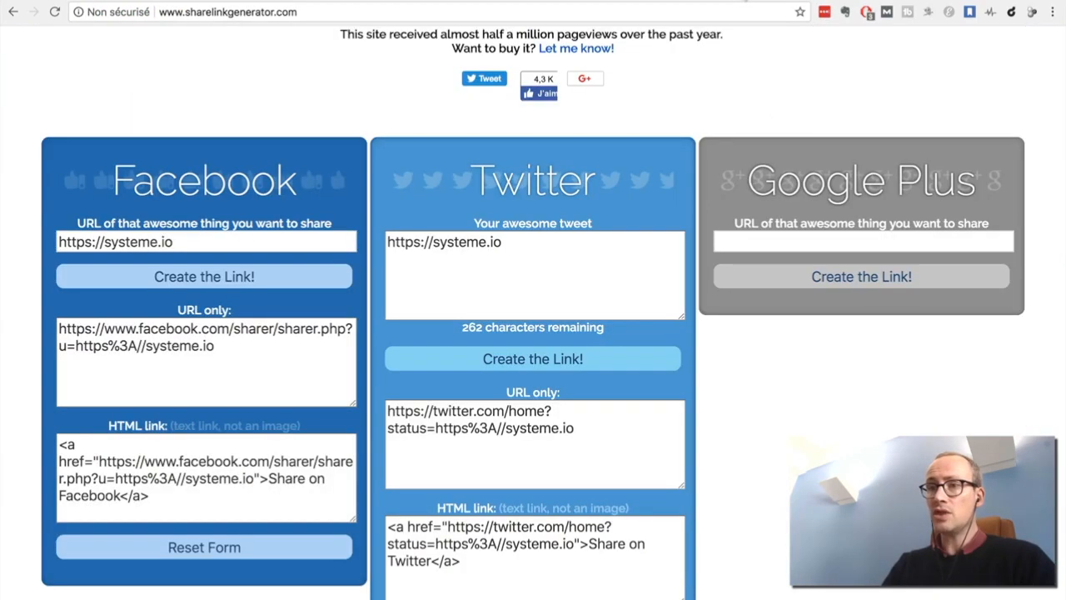
pyautogui.scroll(3, 1004, 173)
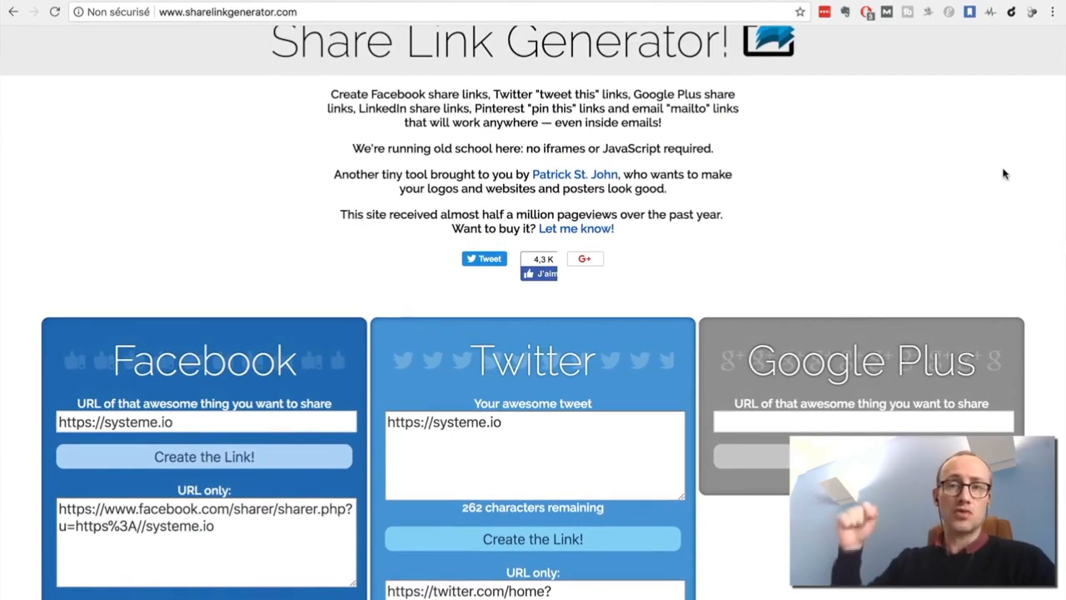
pyautogui.scroll(1, 1004, 173)
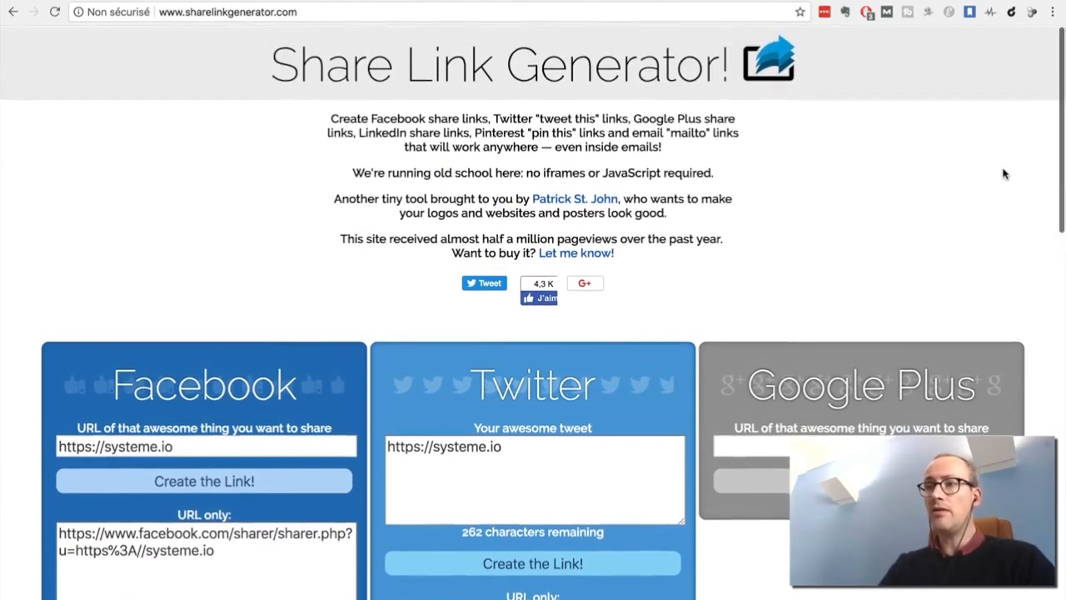
pyautogui.scroll(-2, 1004, 173)
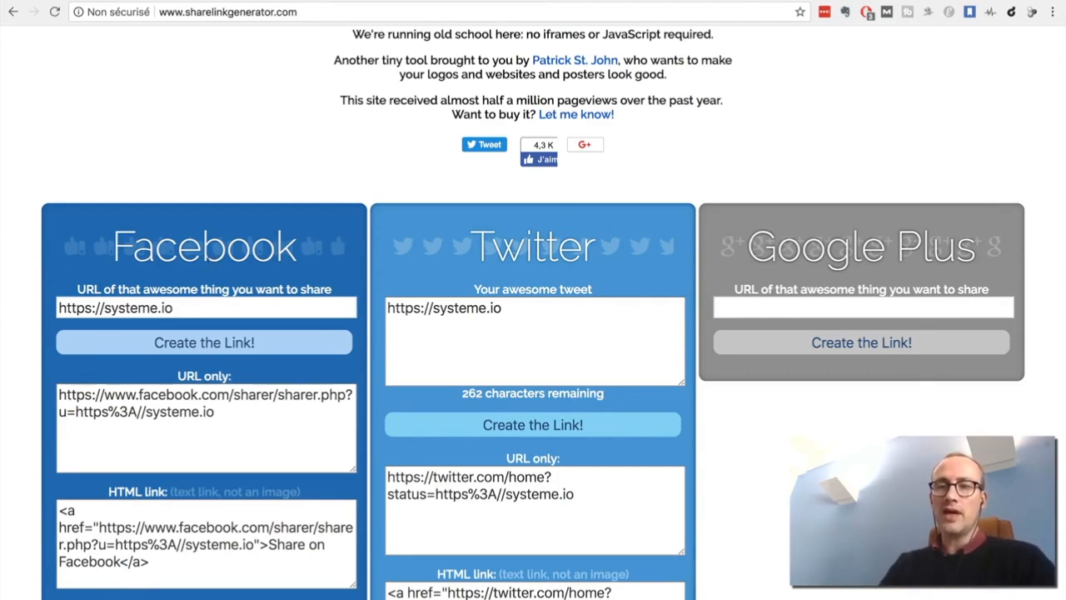
pyautogui.scroll(-1, 38, 357)
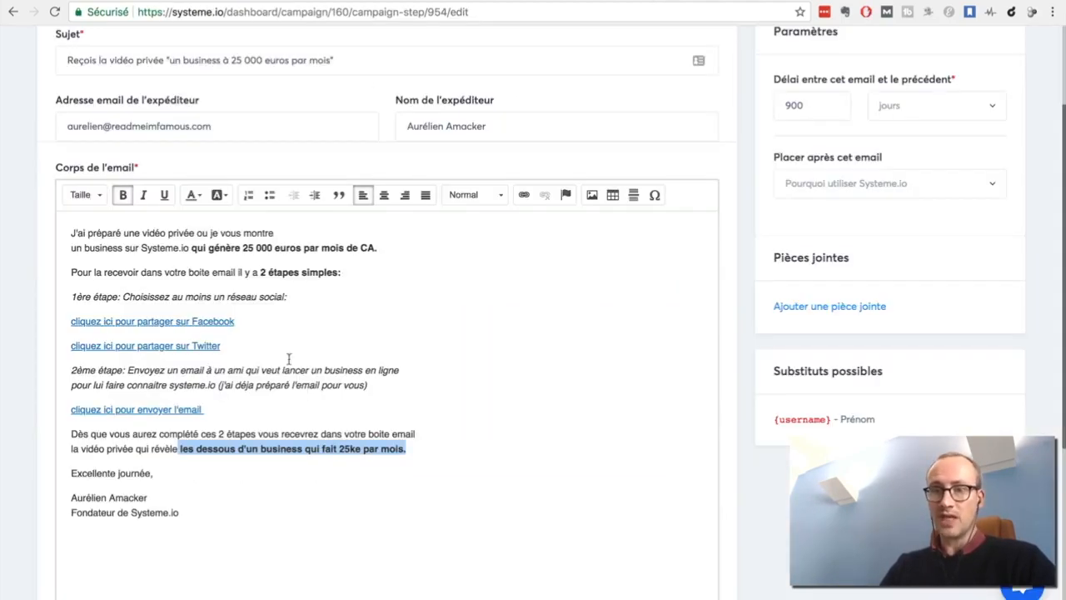
# Back in the campaign email, check the URL behind the "cliquez ici pour partager sur Facebook" link without changing it.
pyautogui.click(164, 320)
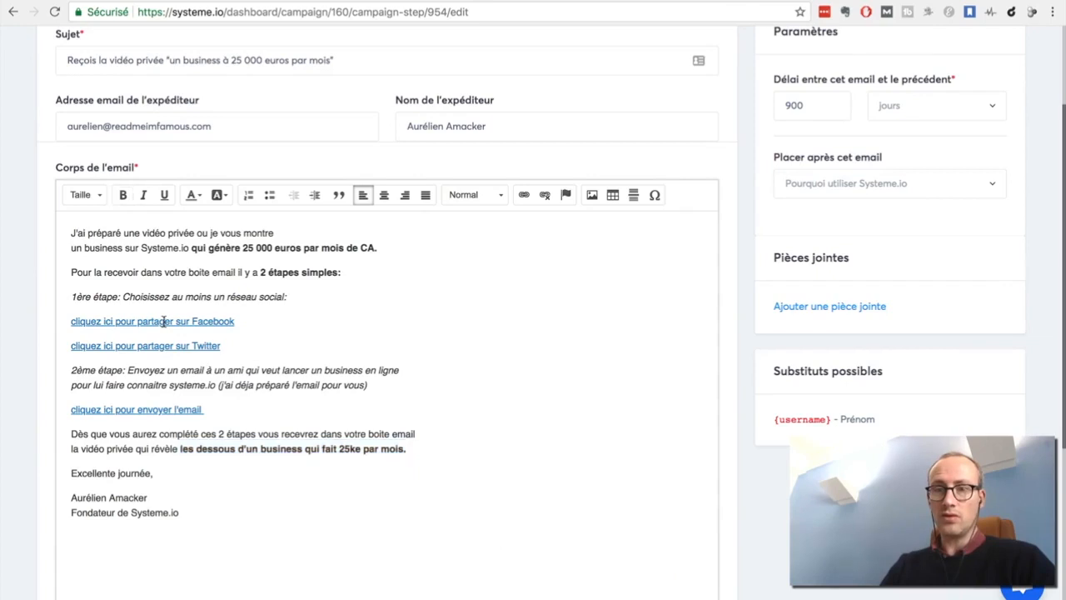
pyautogui.click(522, 195)
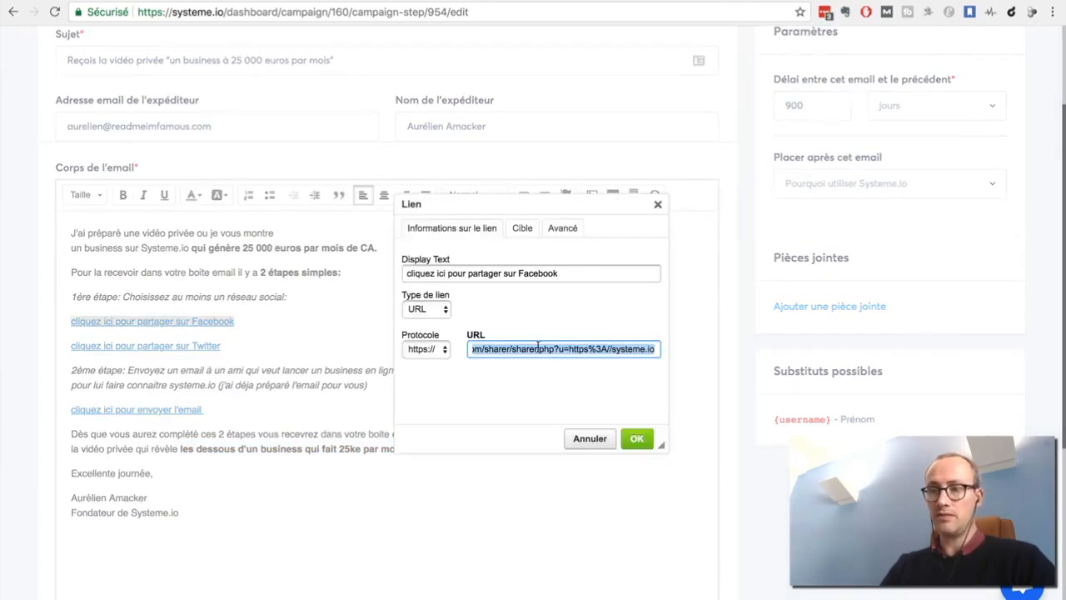
pyautogui.click(587, 438)
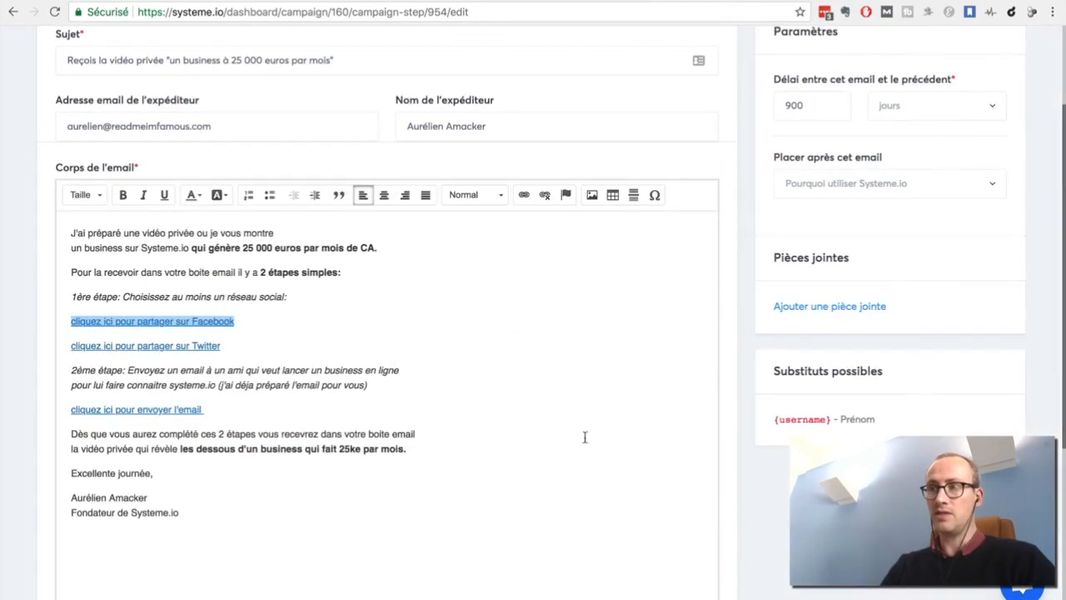
# Return to Share Link Generator and examine the Email form's subject, CC, body and generated mailto link.
pyautogui.click(741, 1)
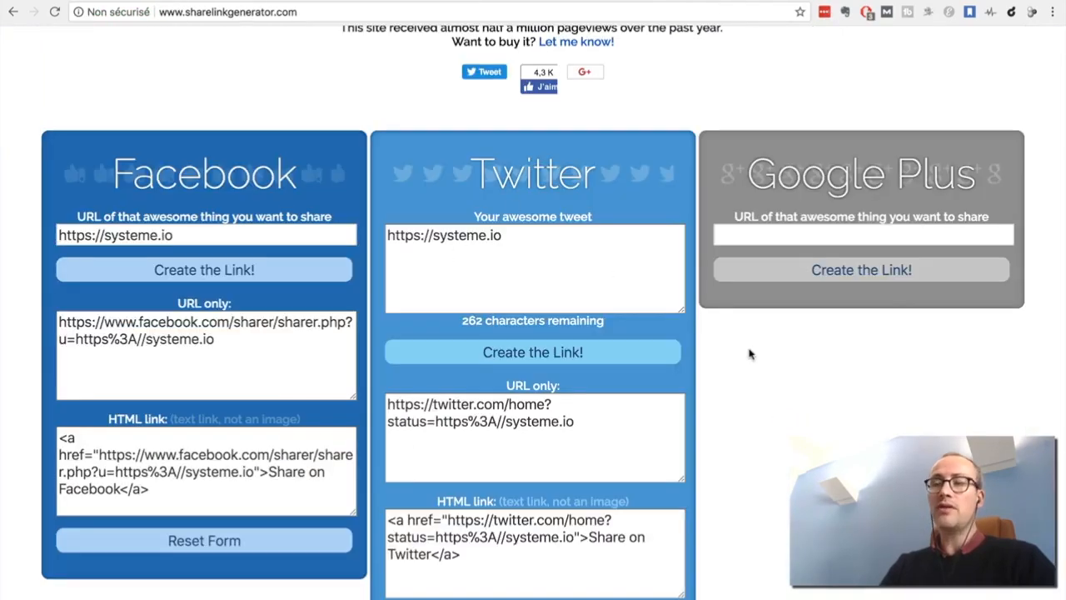
pyautogui.scroll(-4, 898, 363)
pyautogui.scroll(3, 899, 362)
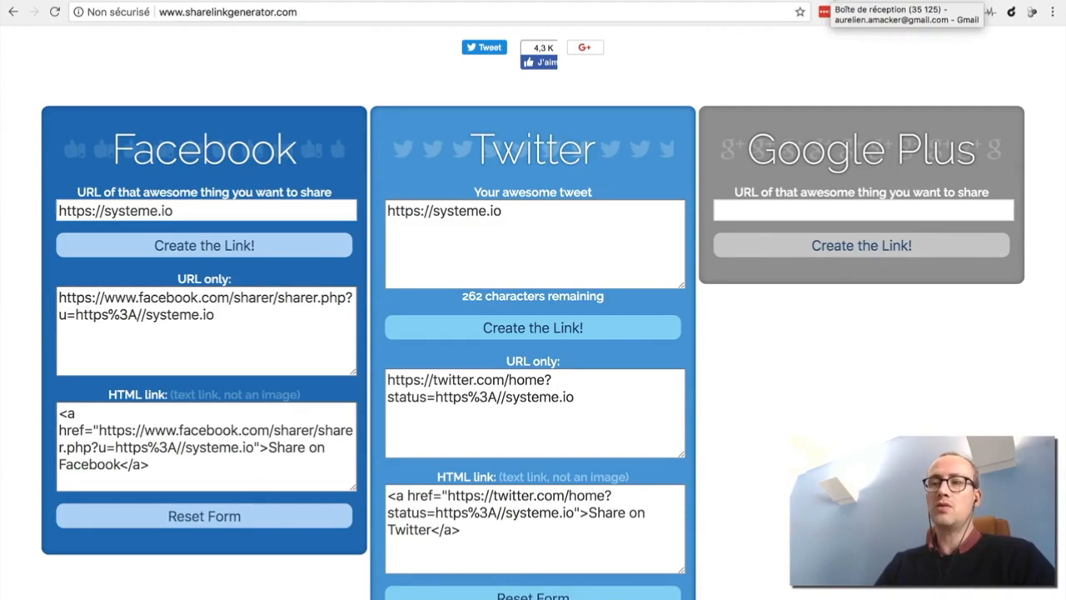
pyautogui.scroll(-5, 843, 374)
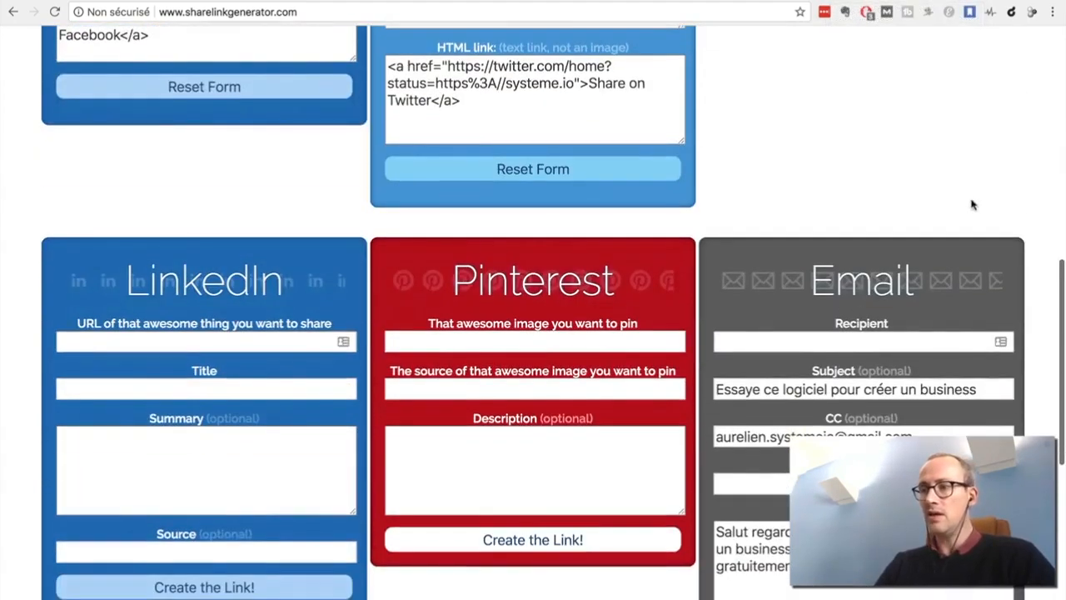
pyautogui.scroll(-1, 975, 205)
pyautogui.scroll(-1, 986, 210)
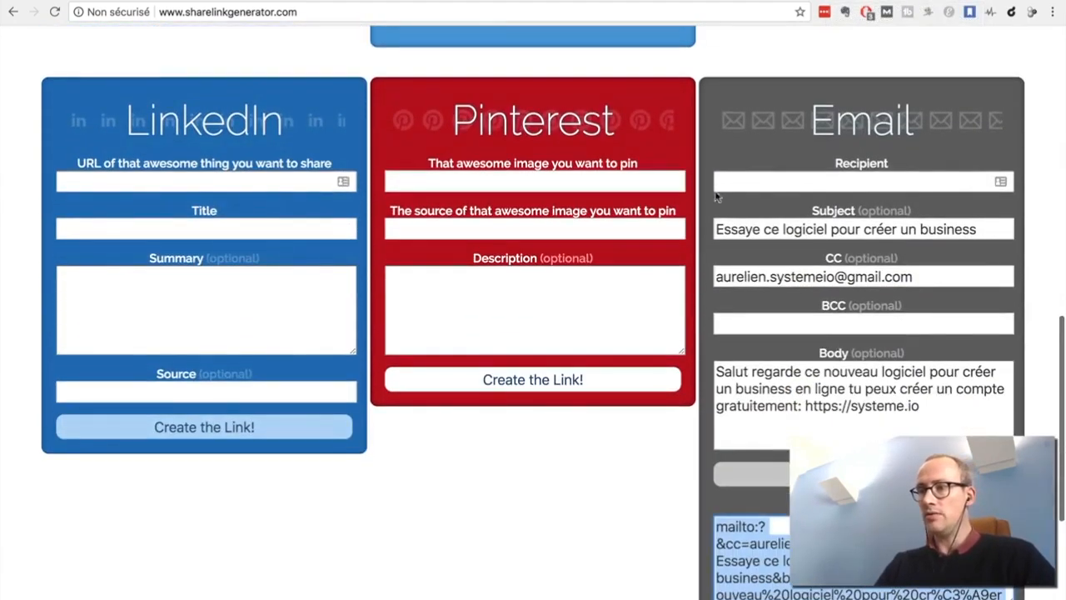
pyautogui.scroll(-1, 669, 450)
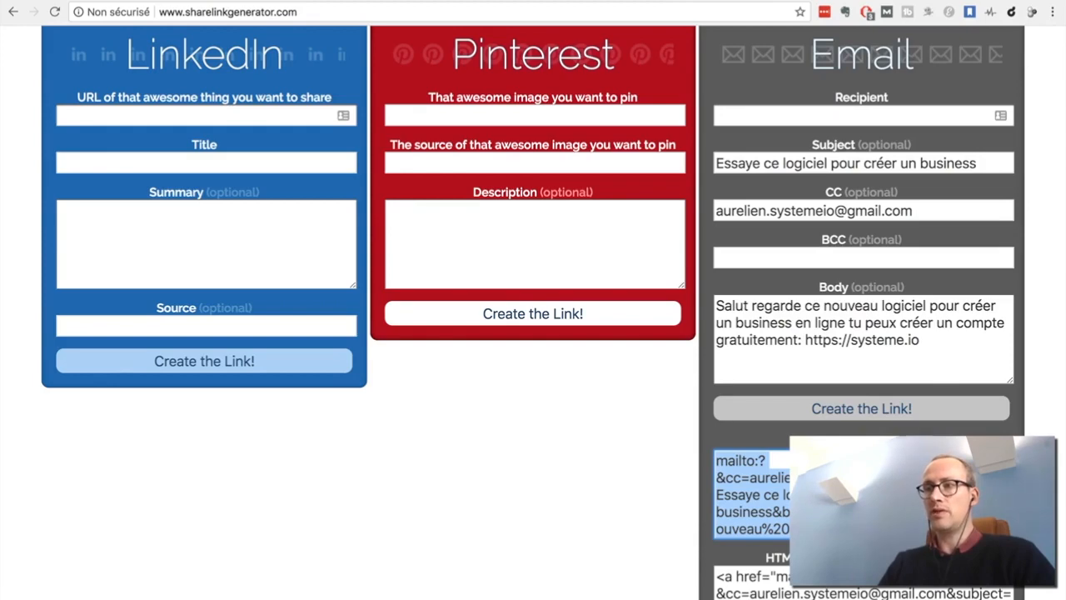
# Switch to the received campaign email in Gmail, follow its Facebook share link and write "regardez ca" as the post text.
pyautogui.hotkey('ctrl', 'Tab')
pyautogui.click(585, 151)
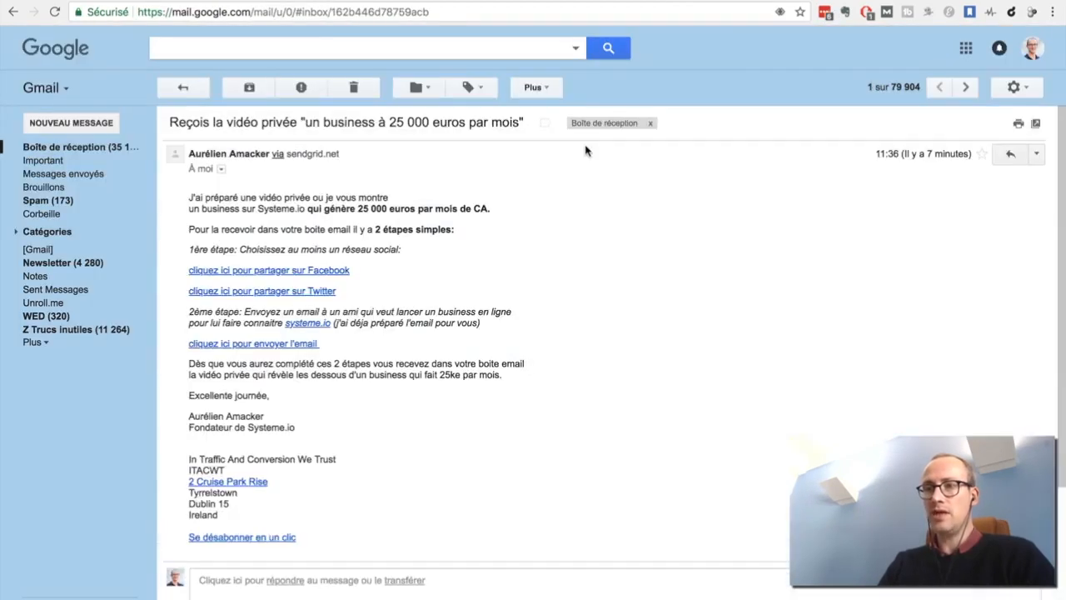
pyautogui.click(283, 272)
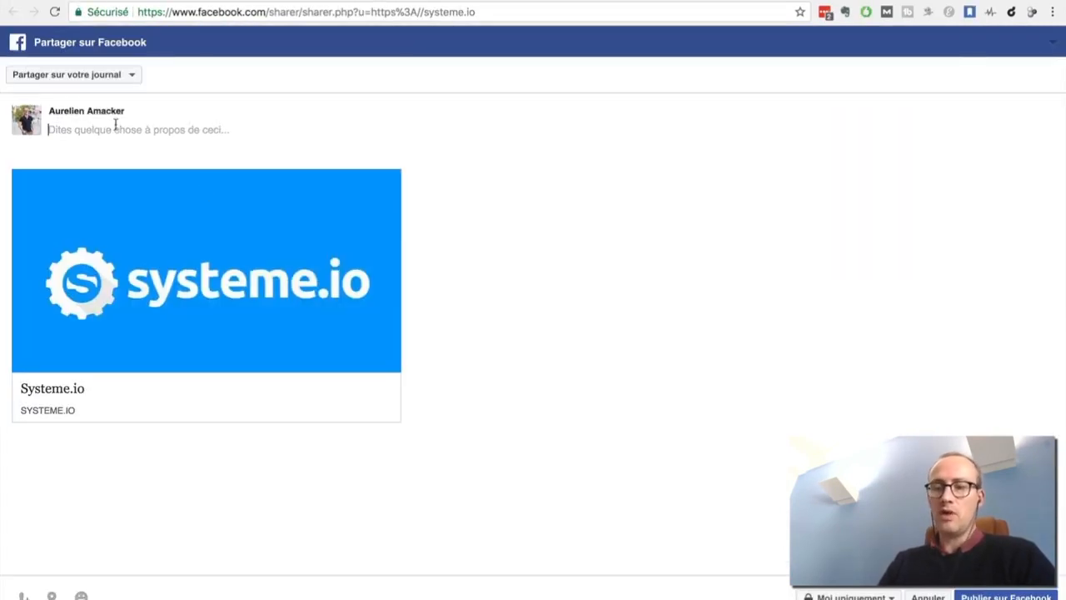
pyautogui.write('regardez ca')
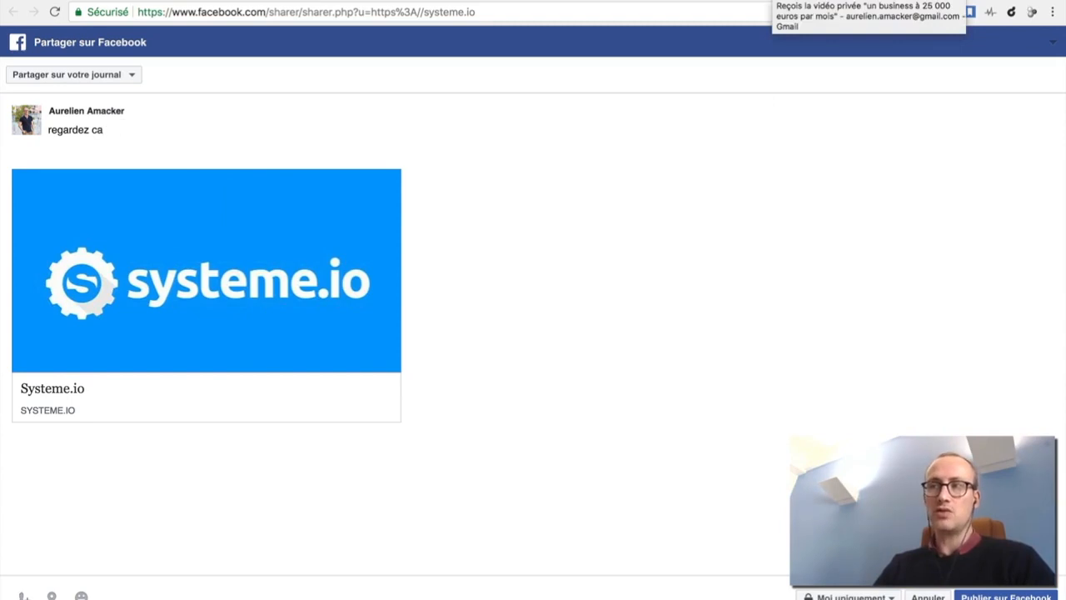
# From the received email in Gmail, view the prefilled tweet behind the Twitter share link and return to the email.
pyautogui.click(771, 0)
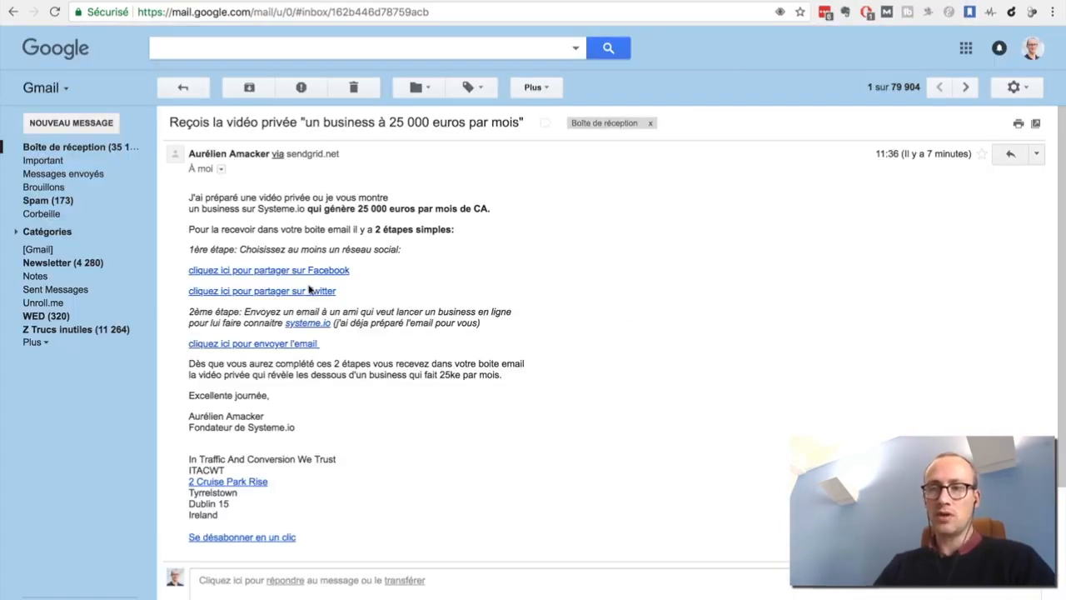
pyautogui.click(274, 296)
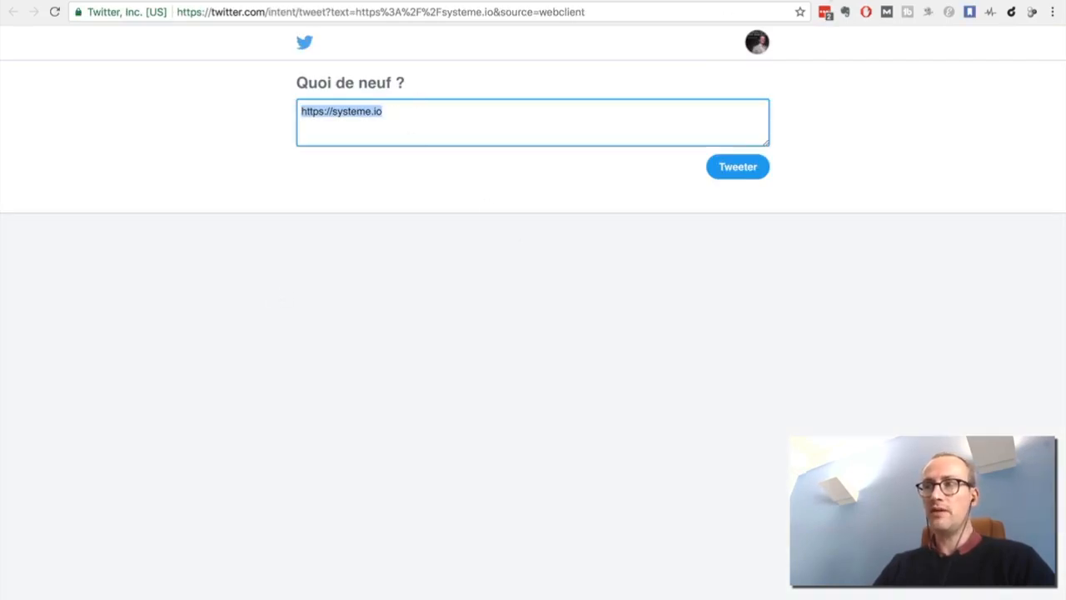
pyautogui.click(823, 2)
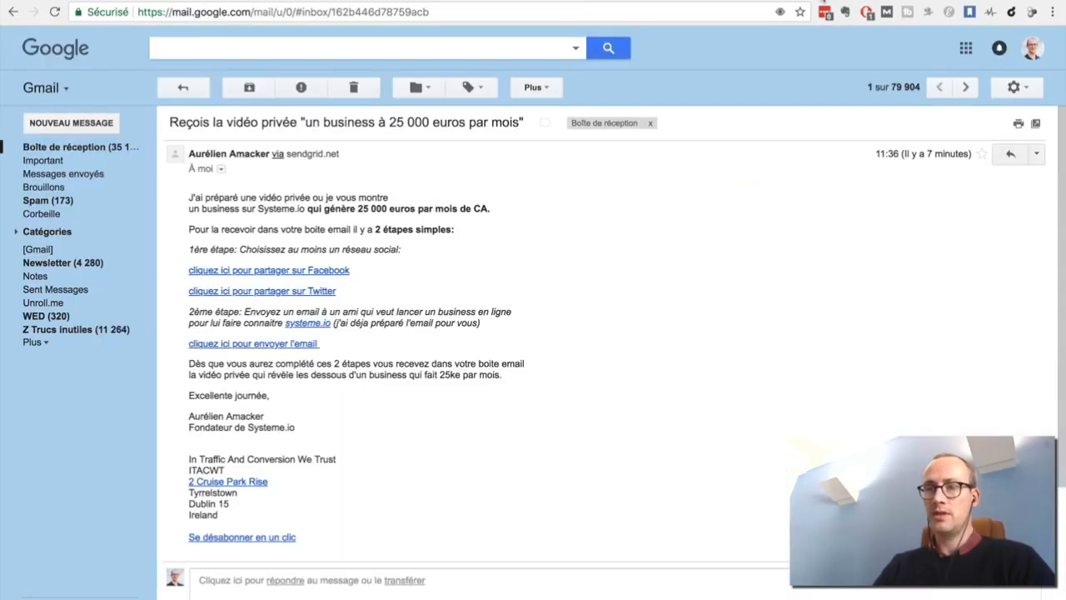
# Open the prefilled message from the "cliquez ici pour envoyer l'email" link, add the recipient's address, send it and close the compose window.
pyautogui.click(251, 345)
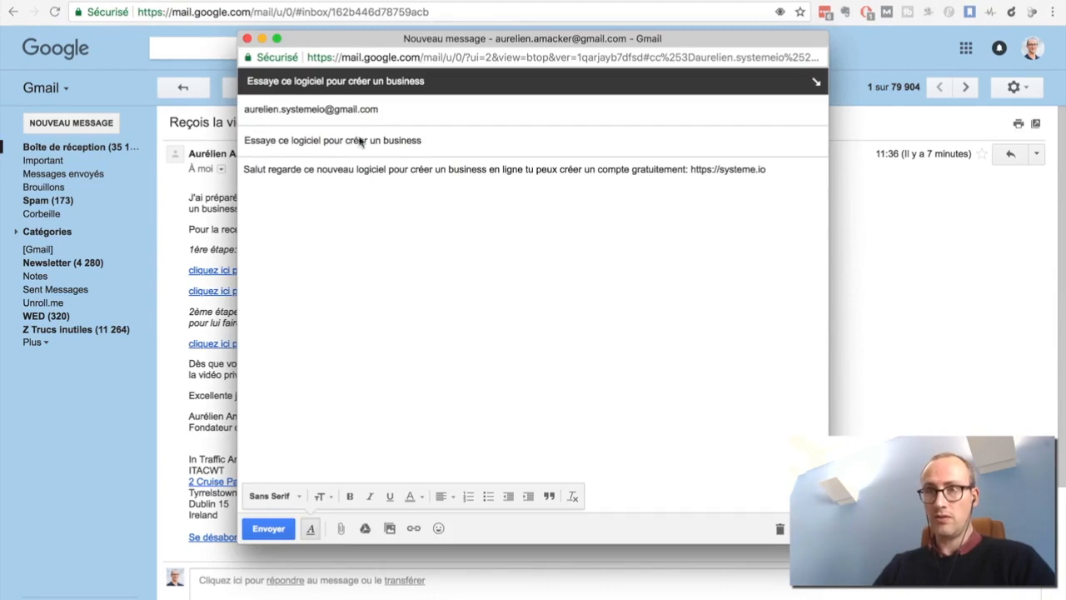
pyautogui.click(383, 109)
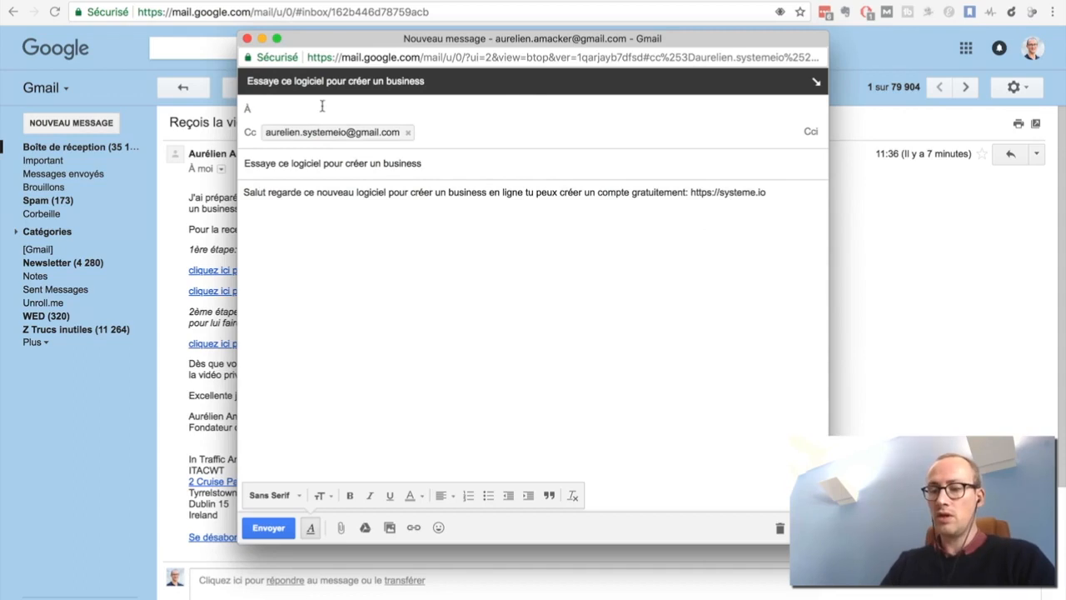
pyautogui.write('aurelien')
pyautogui.press('Return')
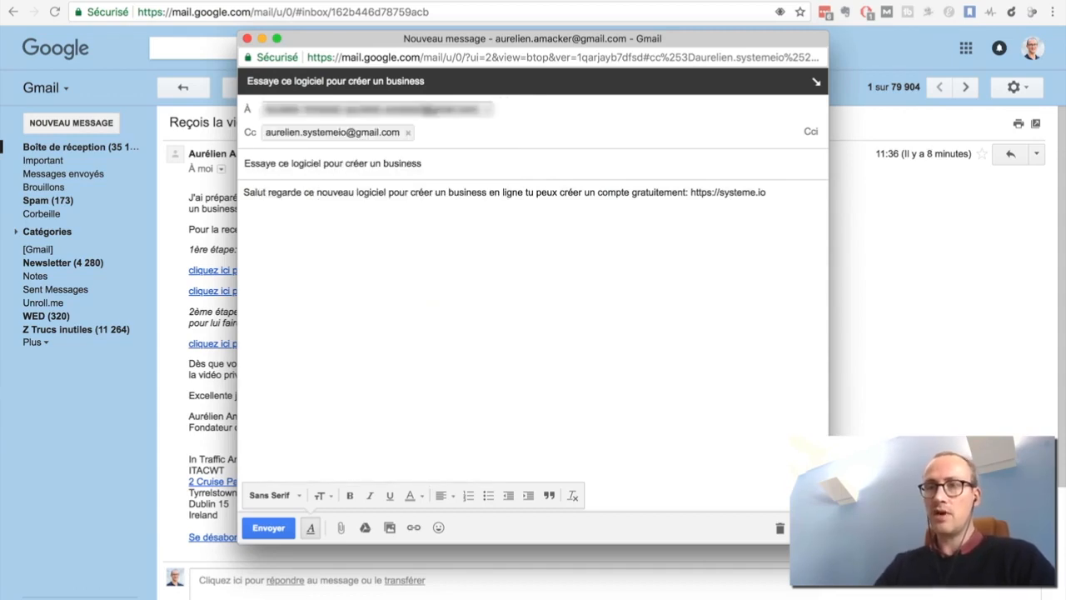
pyautogui.click(274, 529)
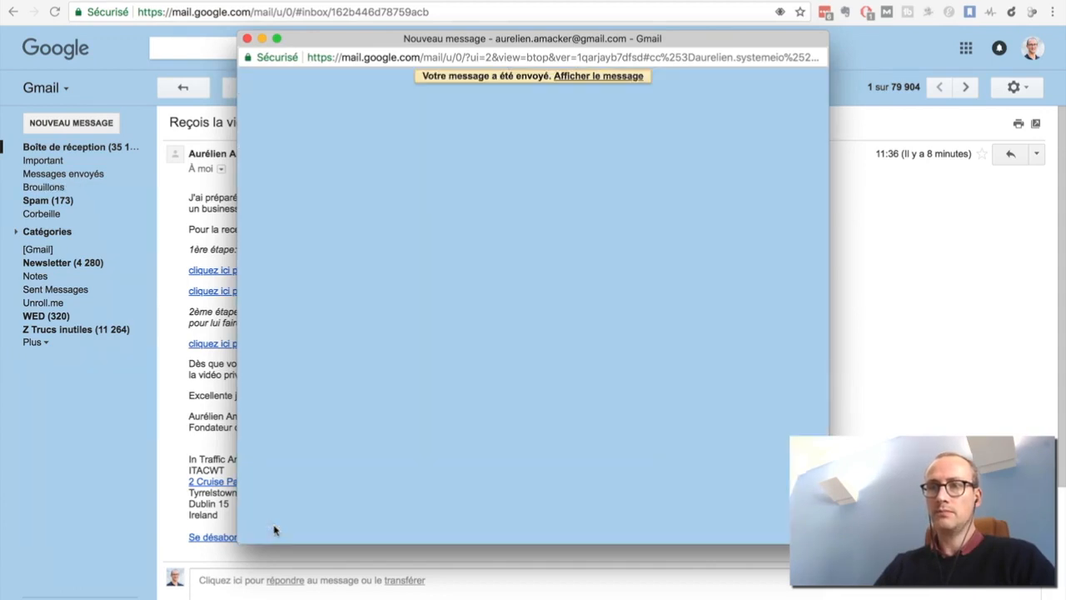
pyautogui.click(246, 40)
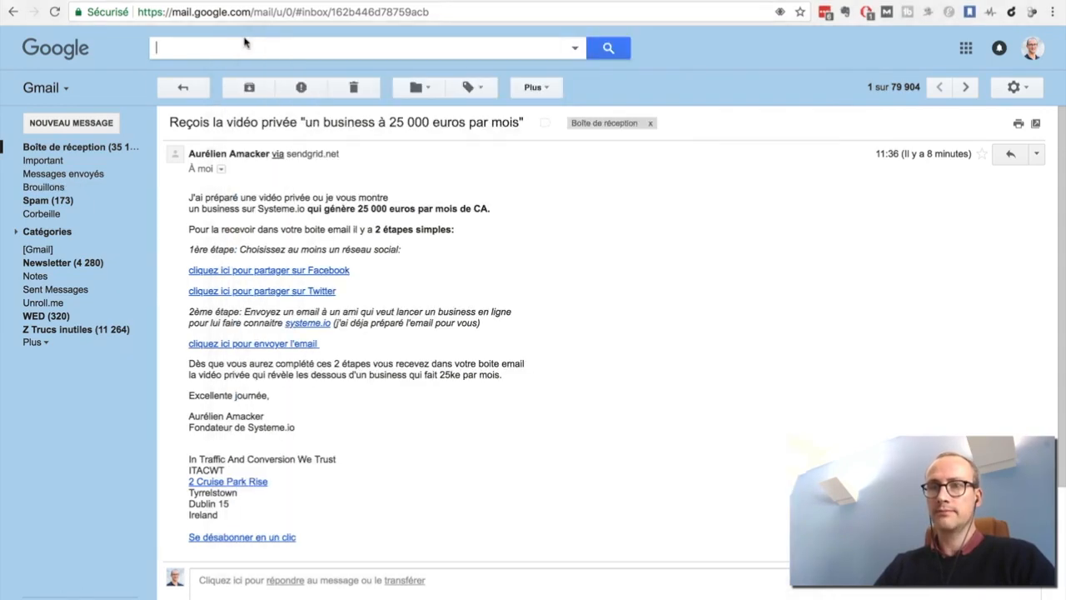
# Go to the inbox and open the received message "Essaye ce logiciel pour créer un business".
pyautogui.click(77, 150)
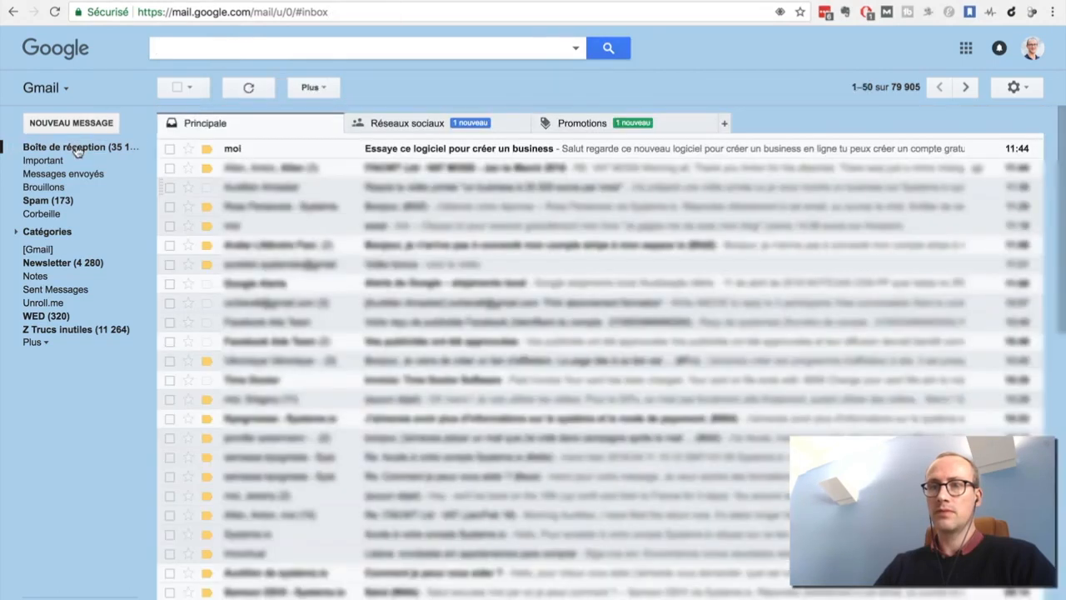
pyautogui.click(636, 156)
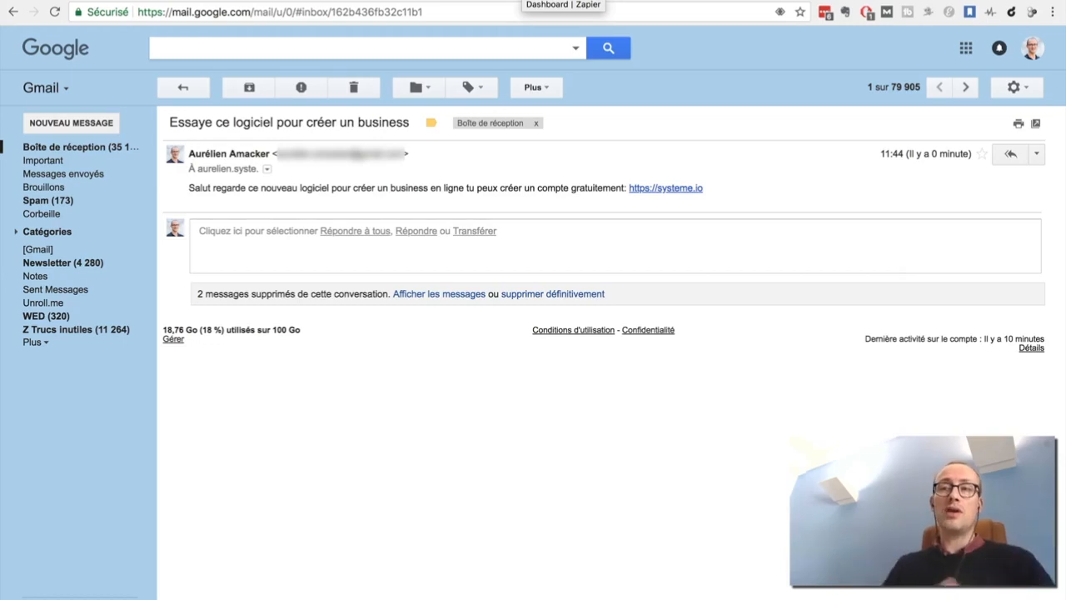
# Switch to the Zapier dashboard, open the "Envoi bonus" Zap in the editor and expand its New Email trigger.
pyautogui.click(563, 0)
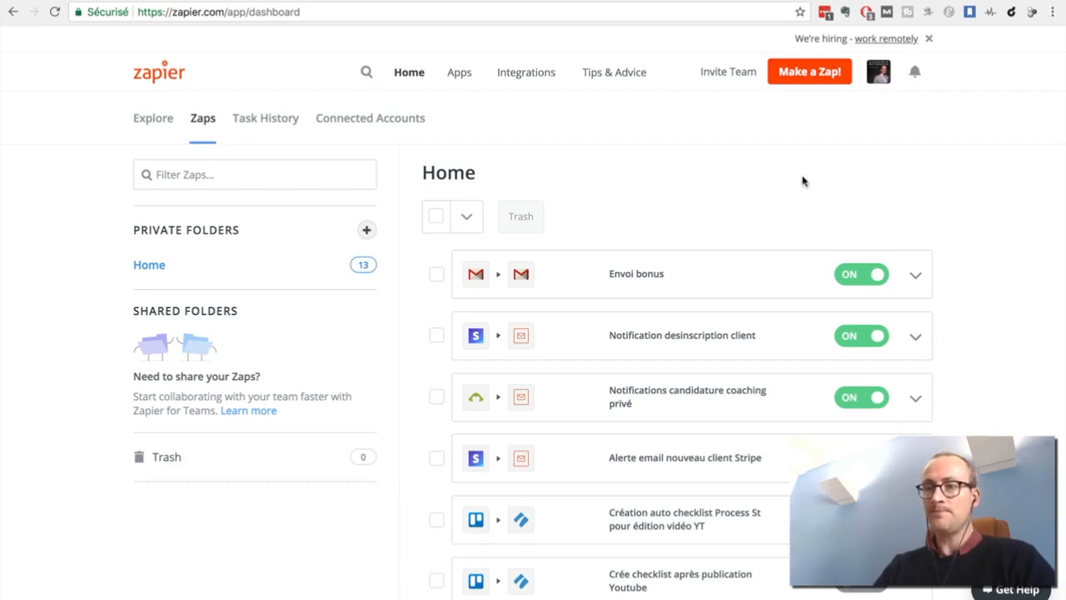
pyautogui.click(916, 278)
pyautogui.click(823, 335)
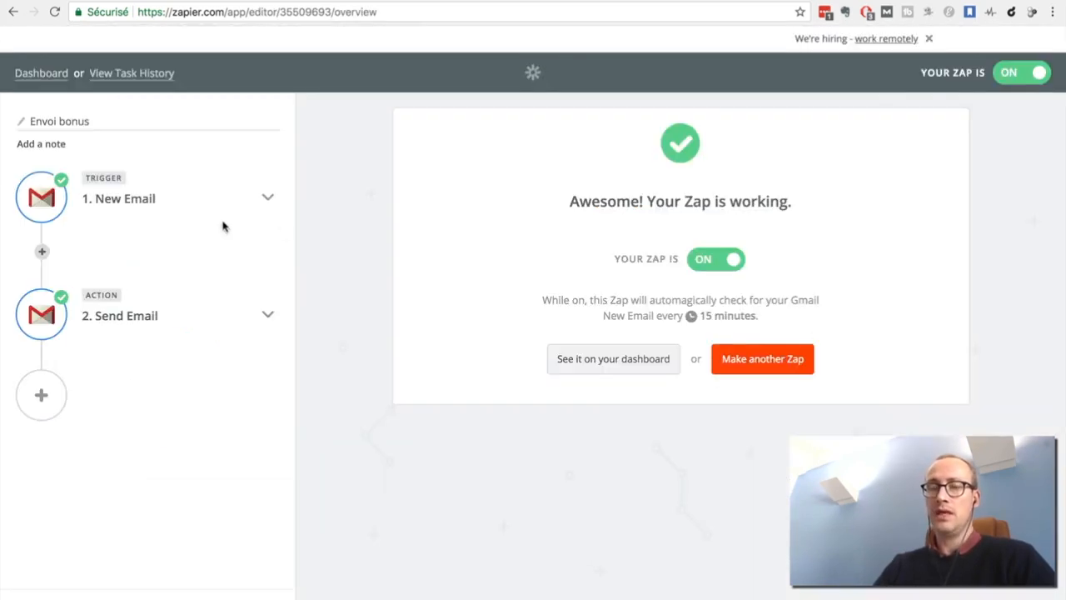
pyautogui.click(113, 206)
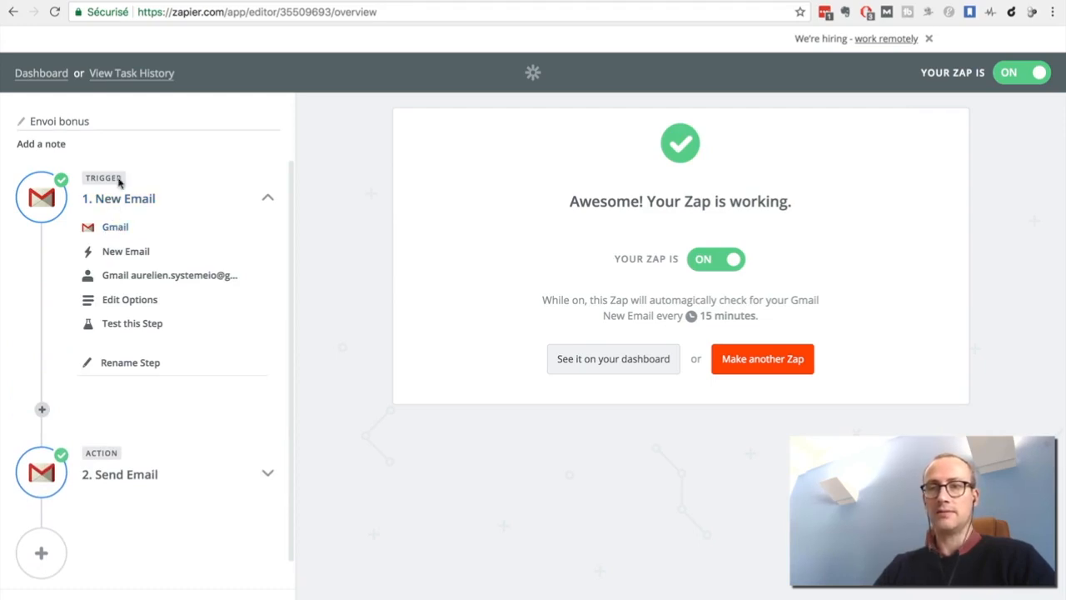
# Review the New Email trigger's app, event, connected Gmail account and mailbox options in turn.
pyautogui.click(113, 230)
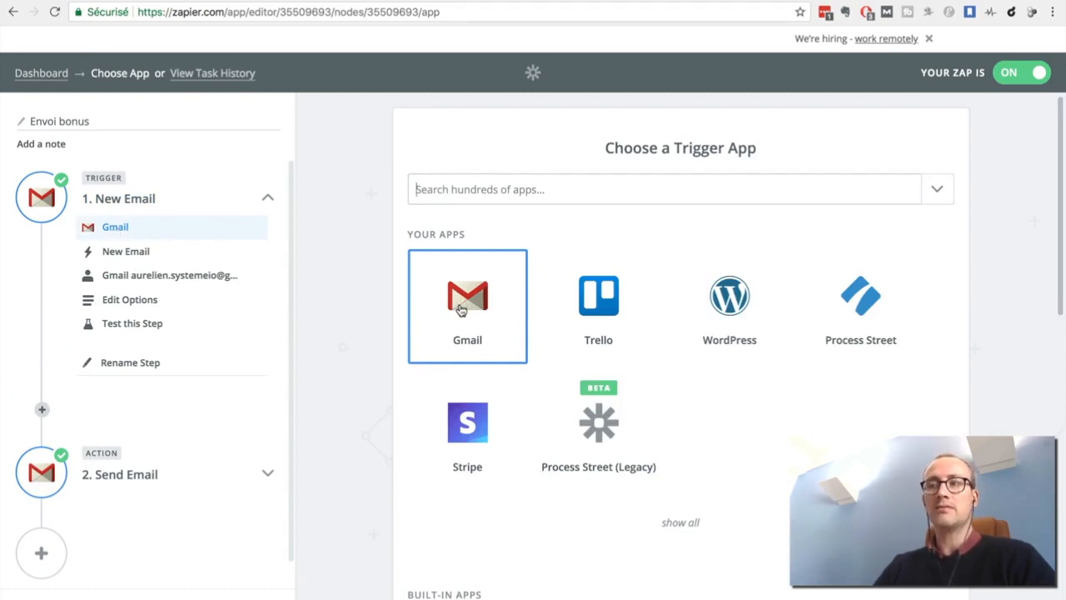
pyautogui.click(117, 250)
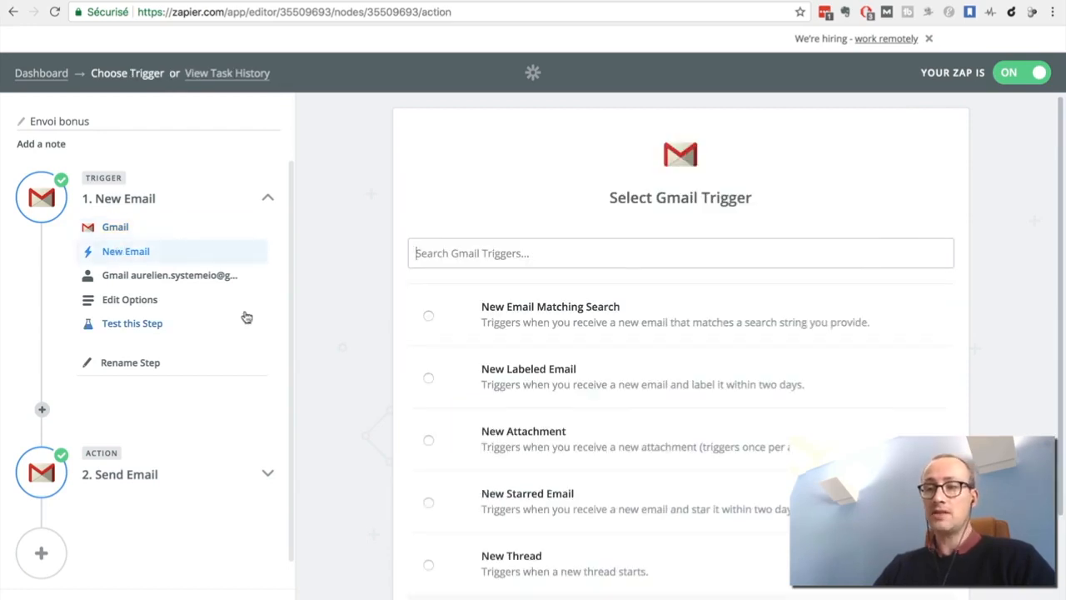
pyautogui.scroll(-2, 337, 337)
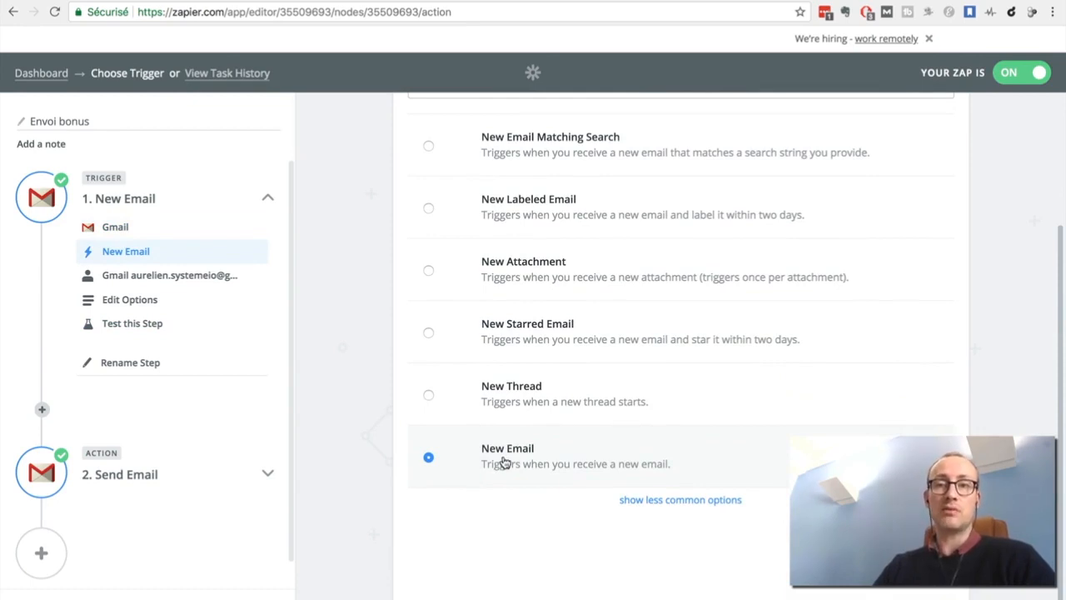
pyautogui.click(154, 282)
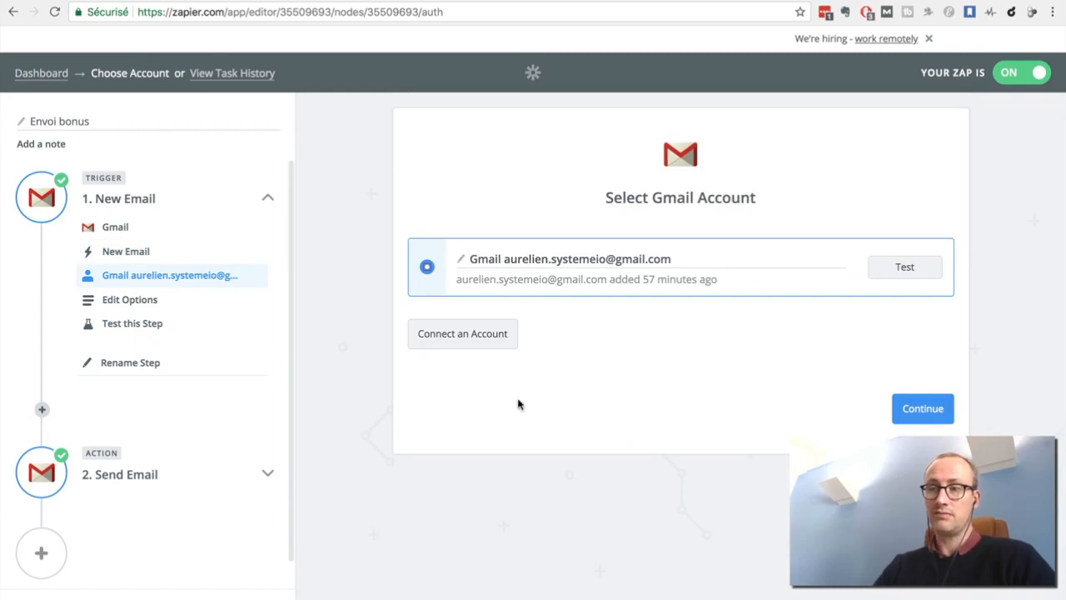
pyautogui.click(130, 300)
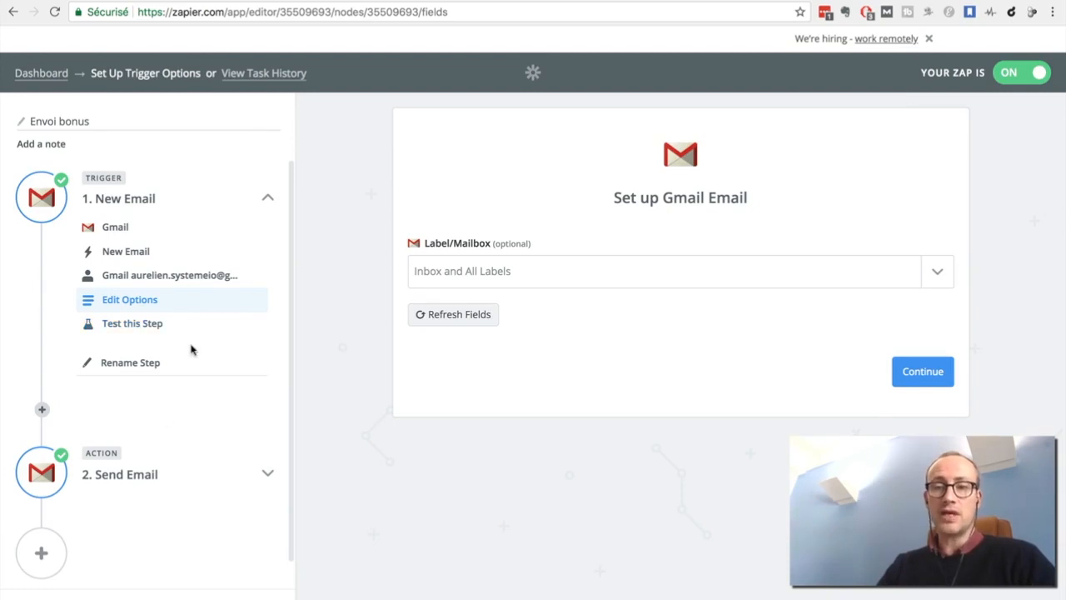
# Expand the Send Email action and review its app, chosen action and connected Gmail account.
pyautogui.click(119, 476)
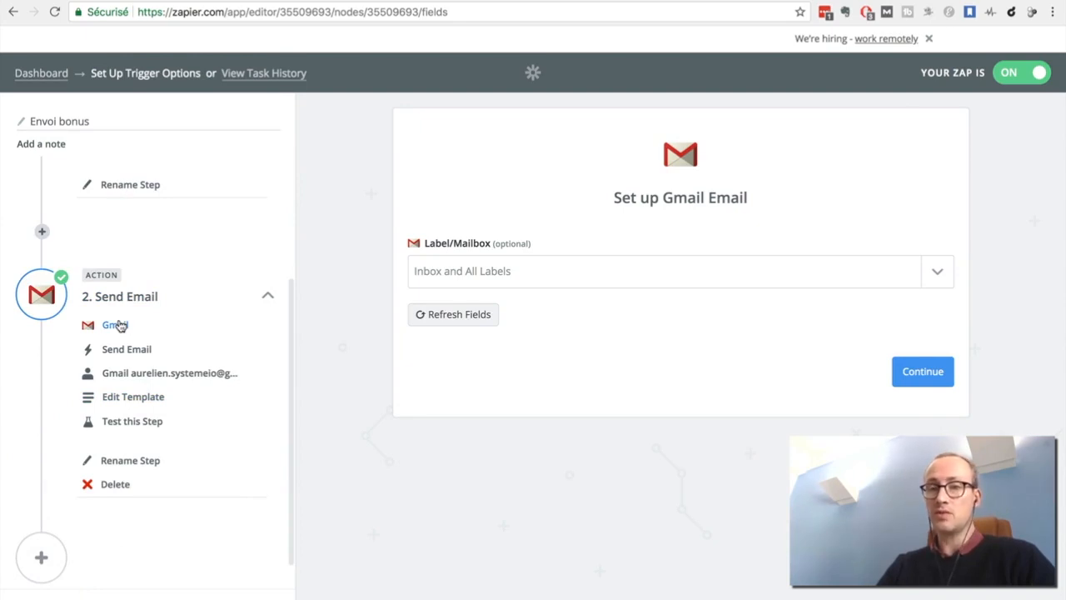
pyautogui.click(114, 325)
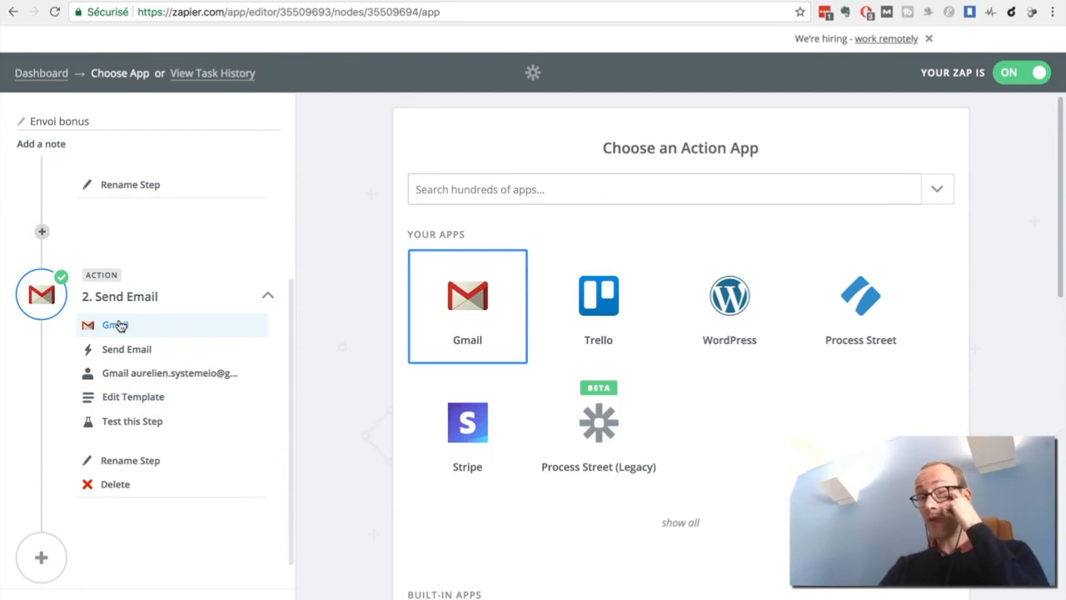
pyautogui.click(116, 350)
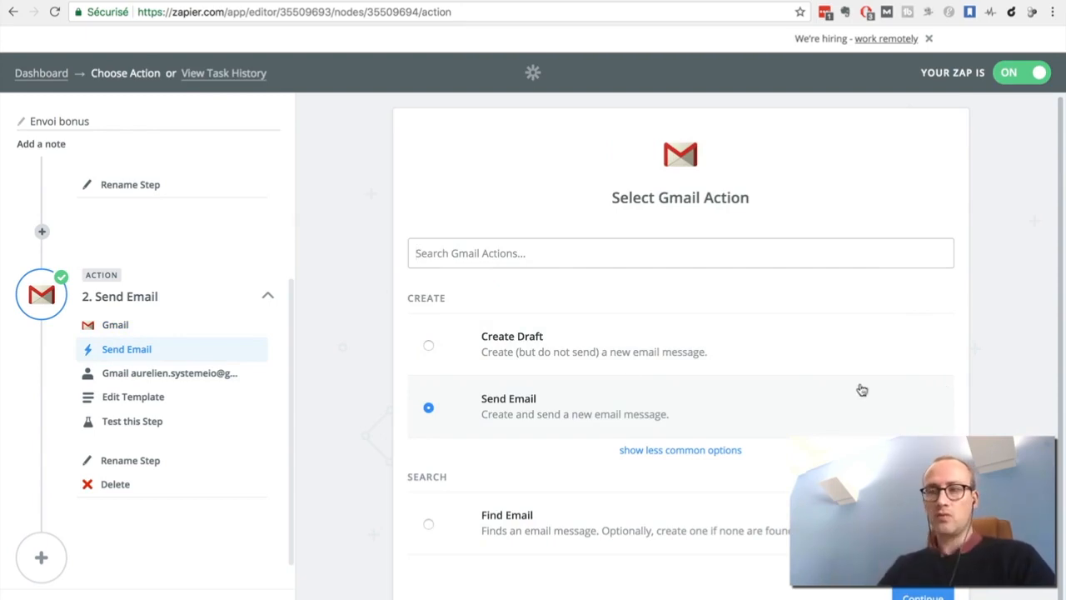
pyautogui.click(167, 374)
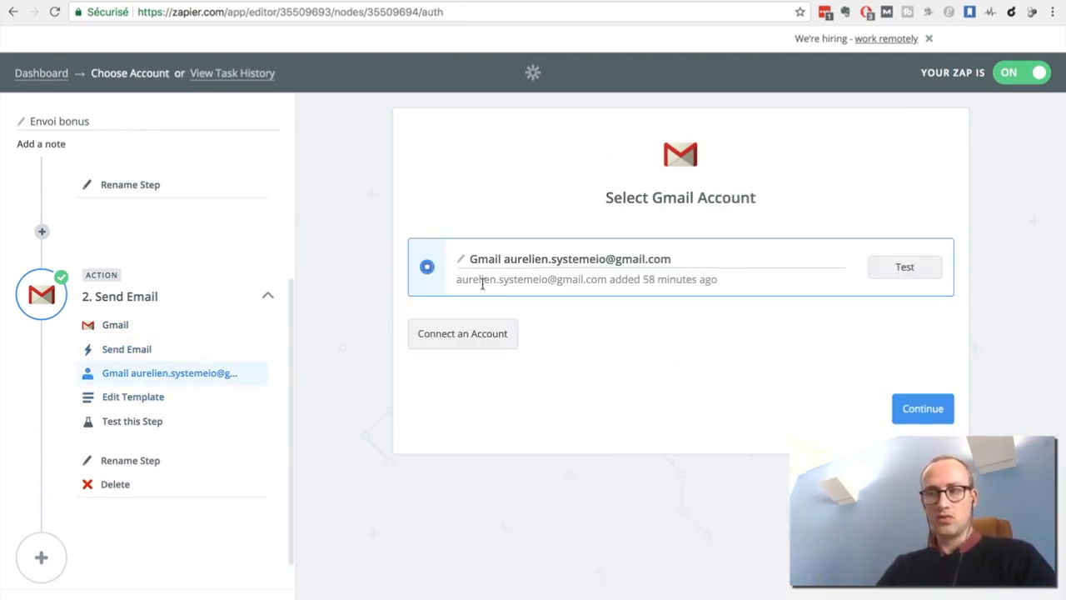
# Examine the Send Email template from the recipient field through the subject and body to the end of the form.
pyautogui.click(152, 398)
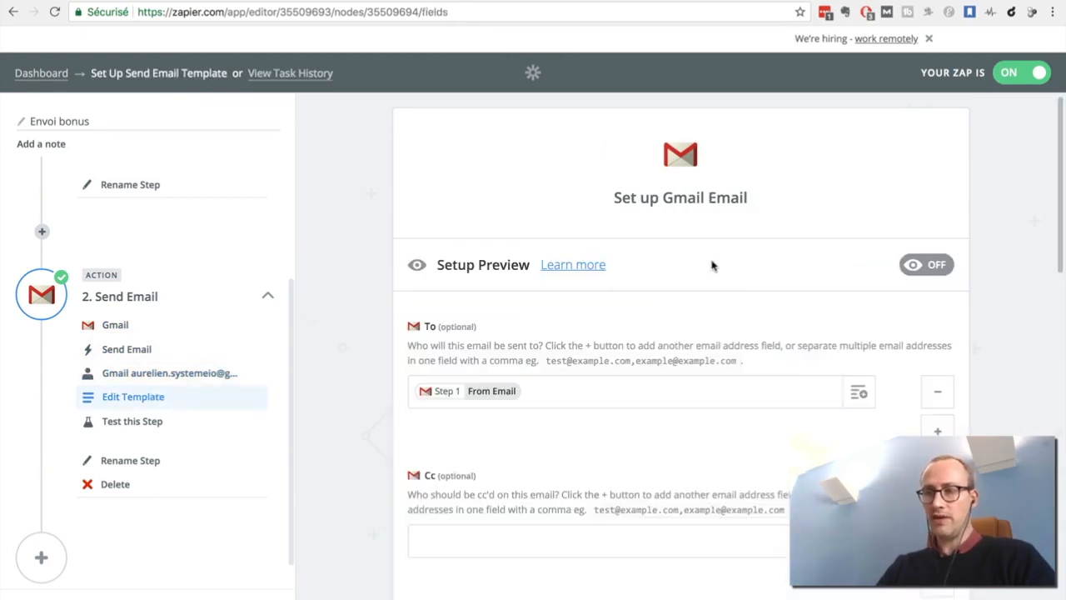
pyautogui.scroll(-2, 957, 302)
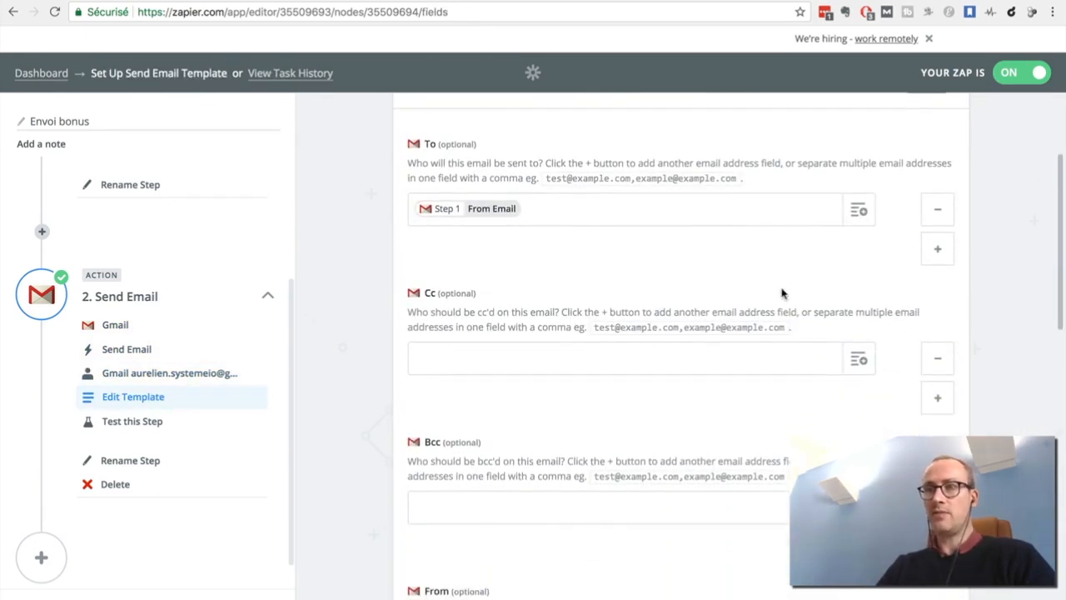
pyautogui.scroll(1, 335, 257)
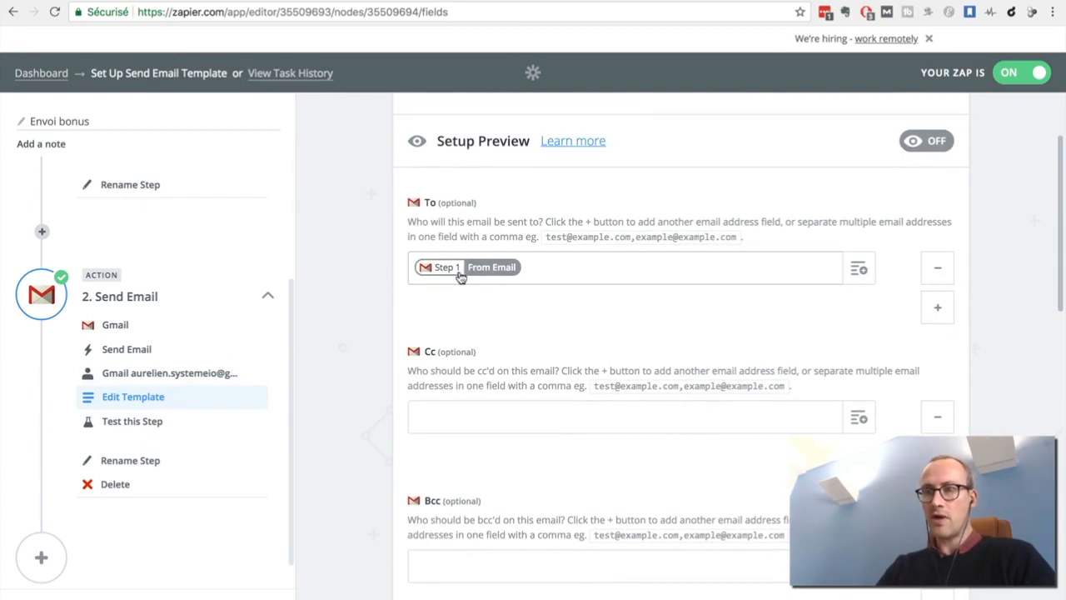
pyautogui.scroll(-3, 342, 437)
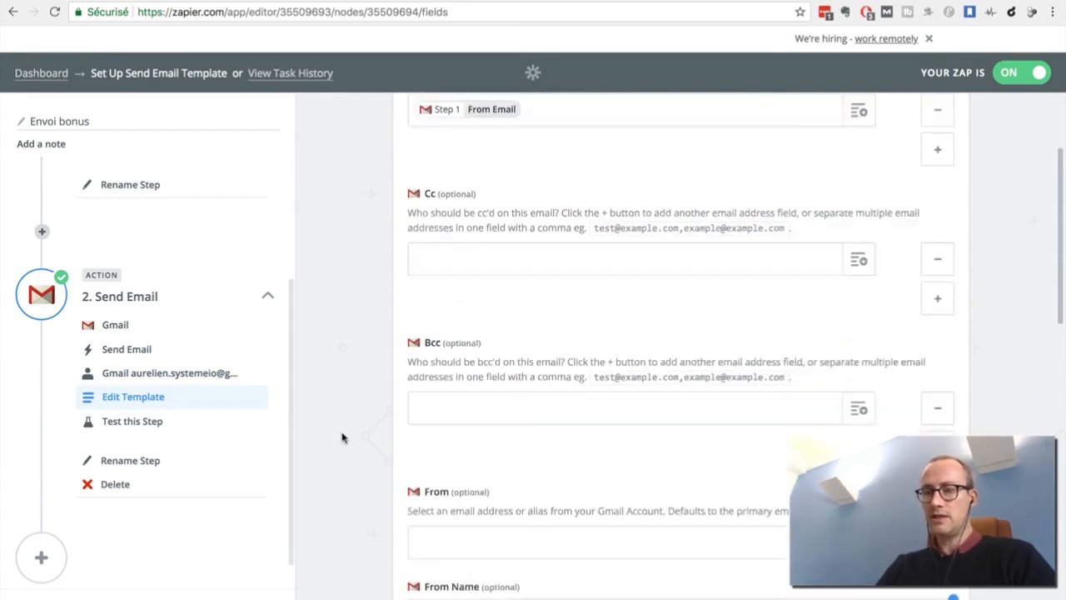
pyautogui.scroll(-2, 342, 438)
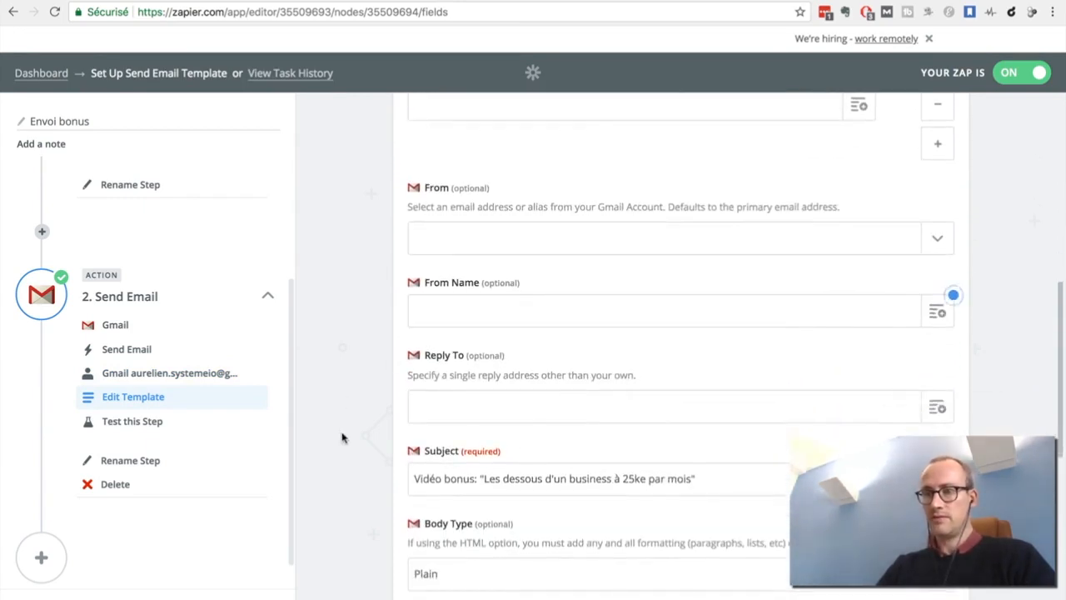
pyautogui.scroll(-2, 342, 437)
pyautogui.scroll(-1, 341, 437)
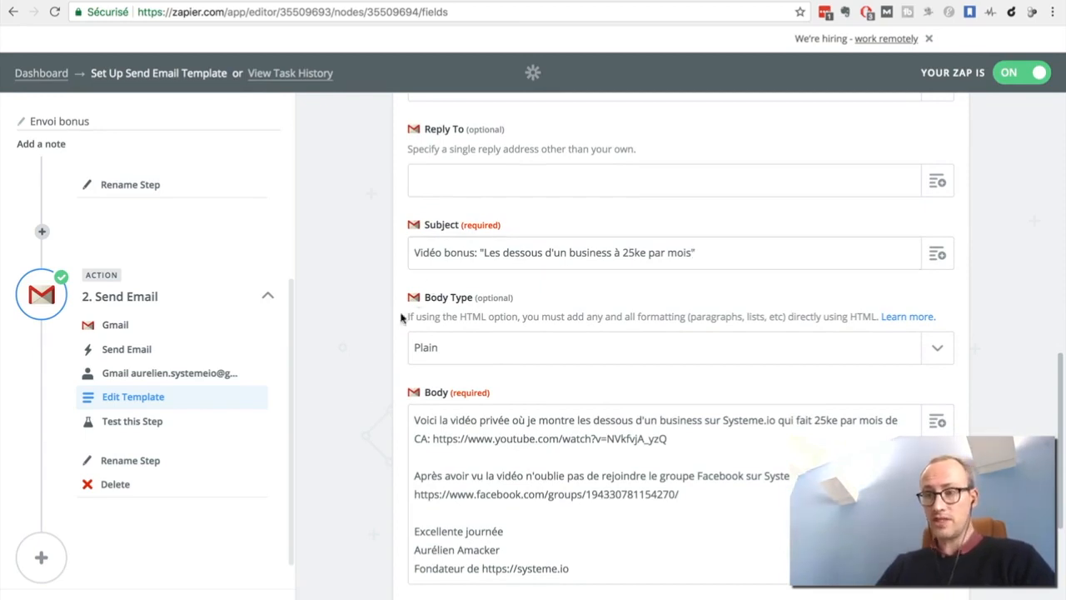
pyautogui.scroll(-2, 357, 393)
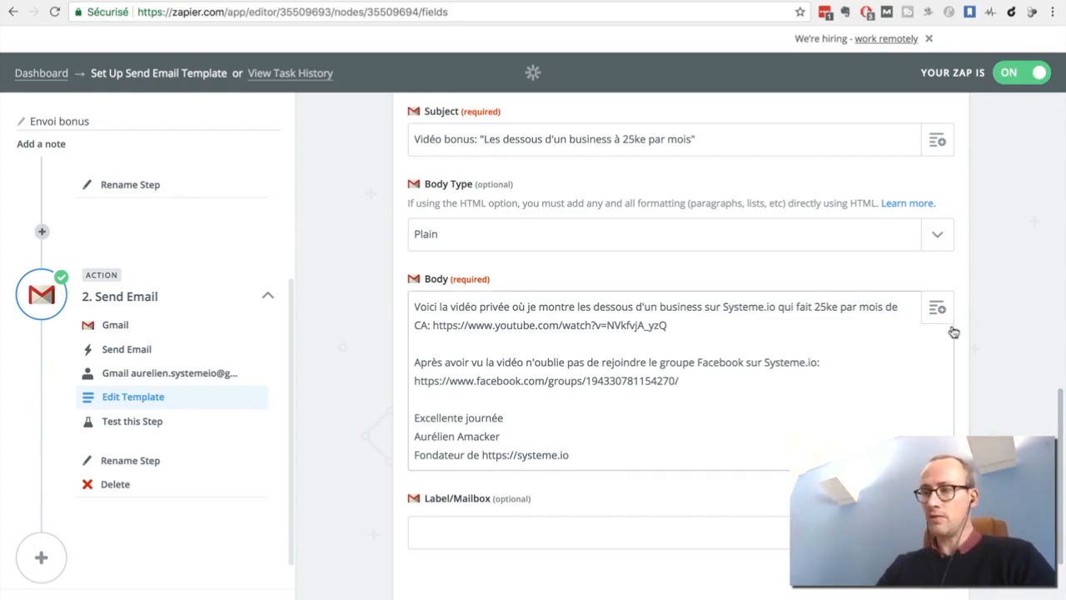
pyautogui.scroll(-3, 1009, 367)
pyautogui.scroll(10, 1009, 367)
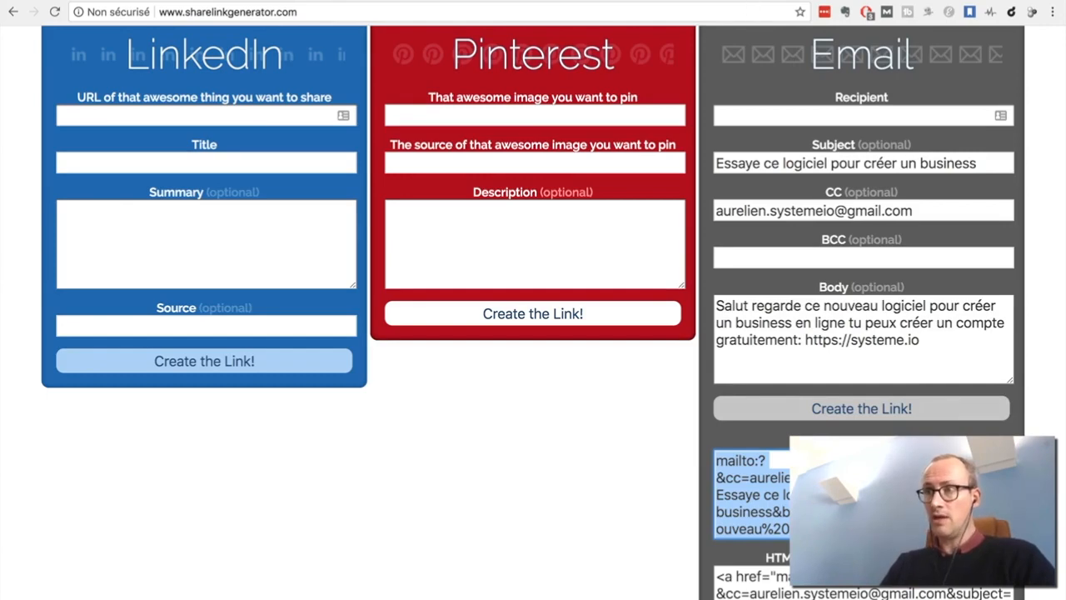
# Switch to Gmail to check the inbox for the bonus email, then return to the Zapier editor.
pyautogui.click(737, 0)
pyautogui.click(72, 146)
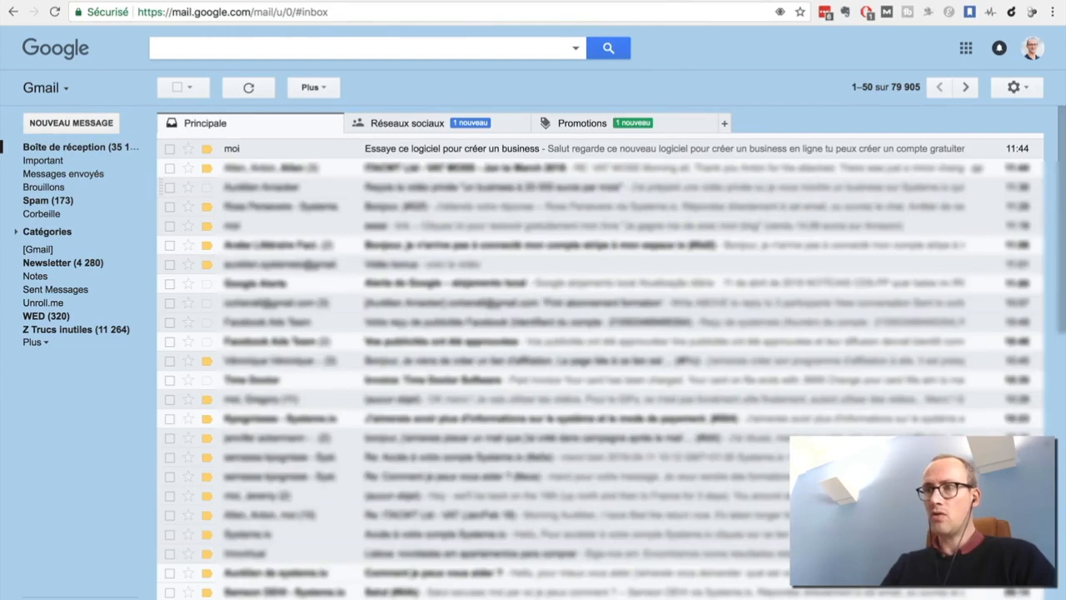
pyautogui.click(560, 0)
pyautogui.hotkey('ctrl', 'Tab')
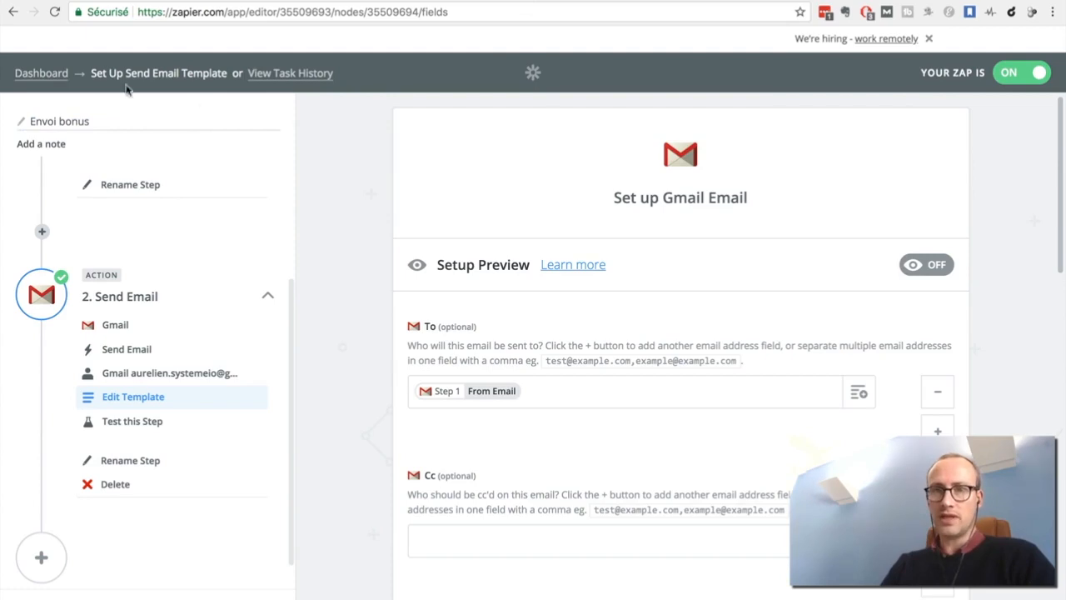
# Return to the Zapier dashboard, run the "Envoi bonus" Zap manually and close the run status dialog.
pyautogui.click(33, 74)
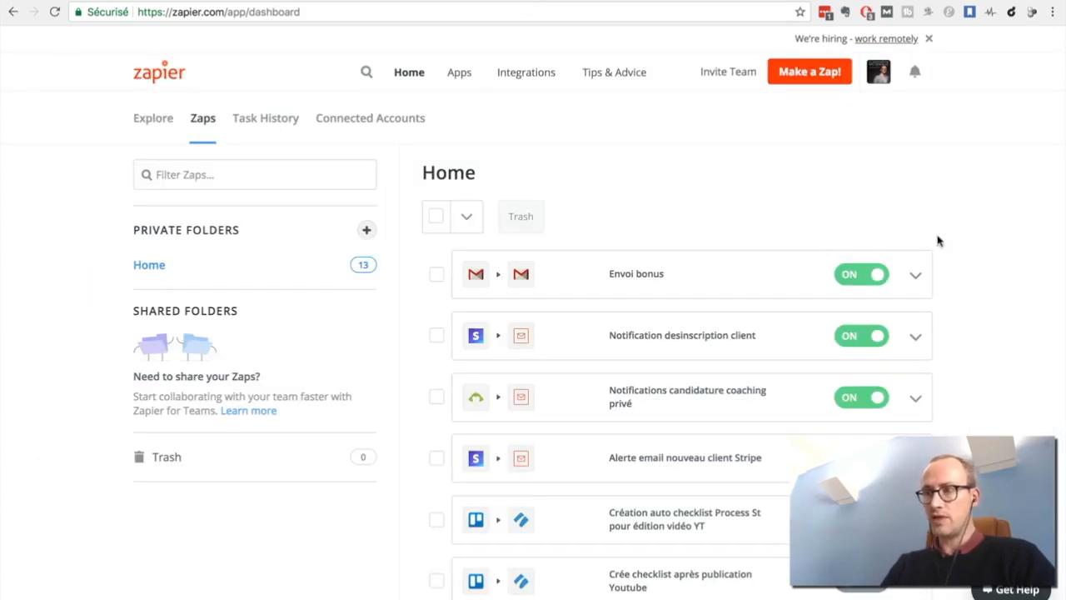
pyautogui.click(914, 279)
pyautogui.click(860, 306)
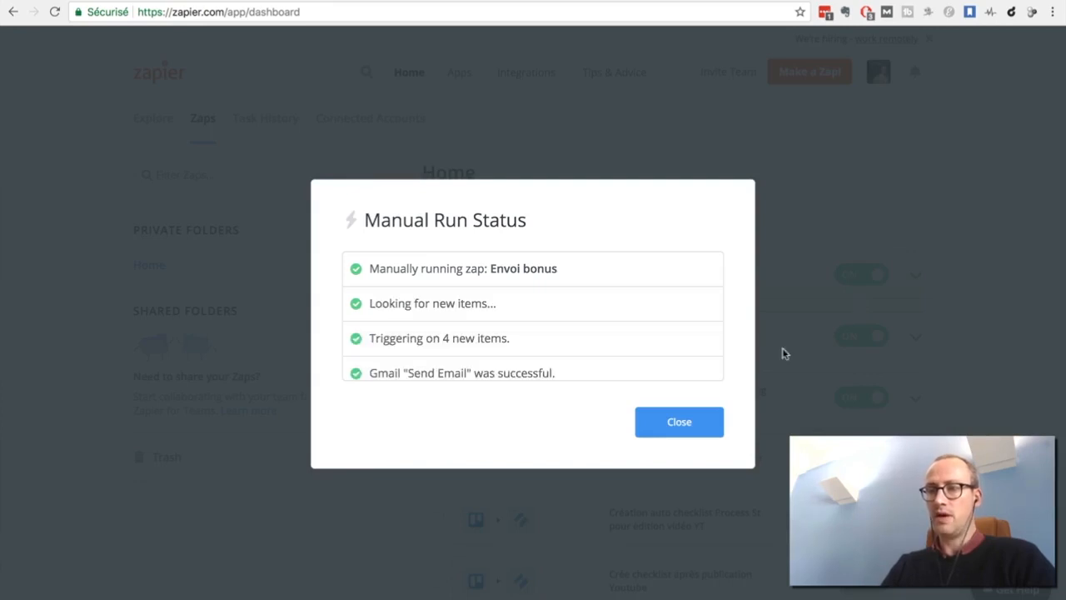
pyautogui.click(685, 423)
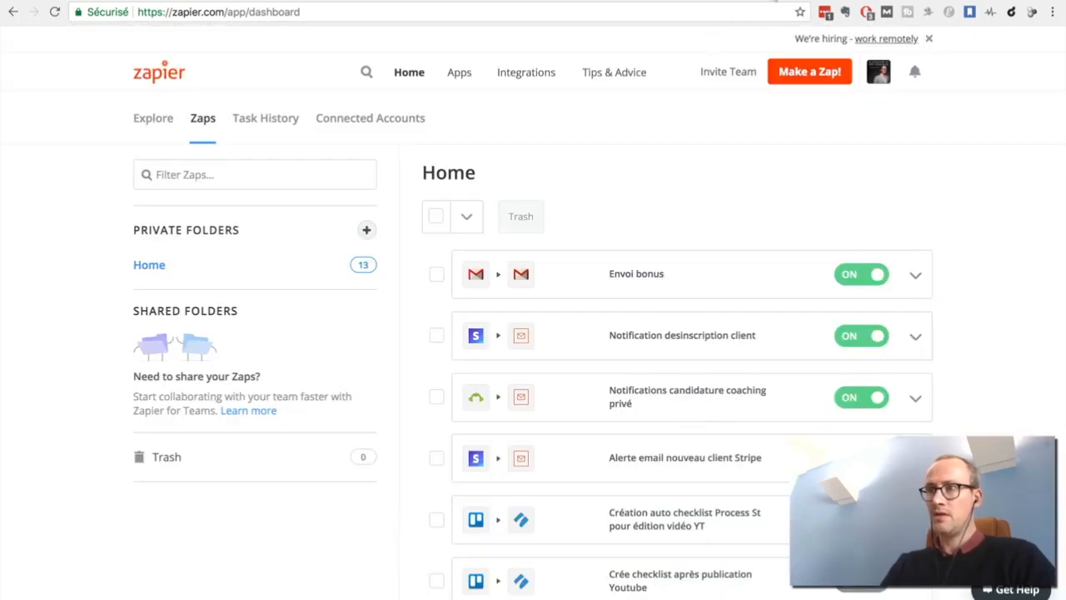
# Switch to the Gmail inbox and open the received message "Vidéo bonus: "Les dessous d'un business à 25ke par mois"".
pyautogui.click(773, 1)
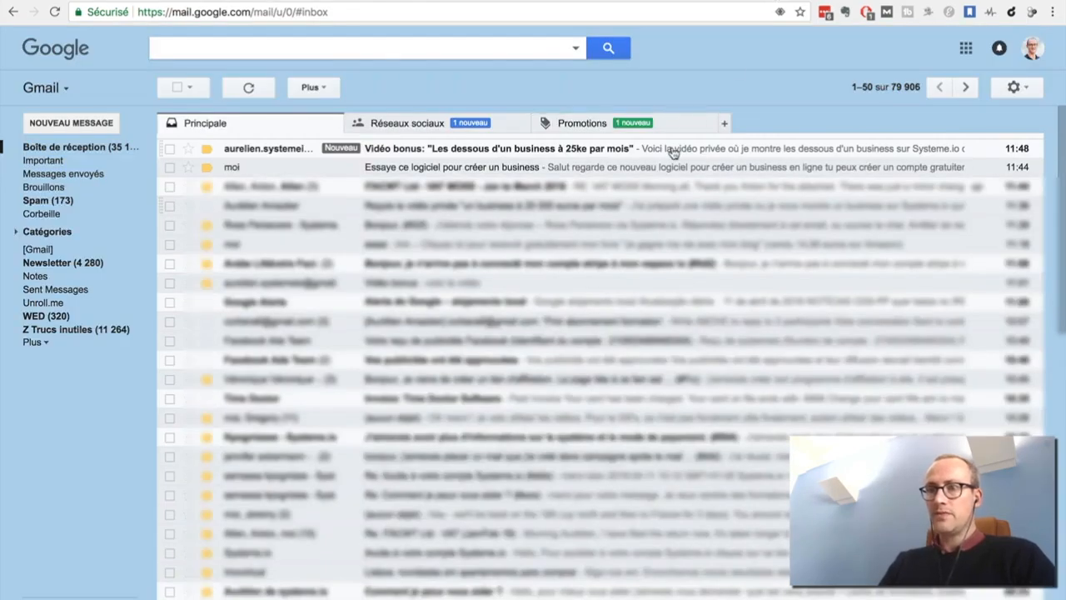
pyautogui.click(739, 153)
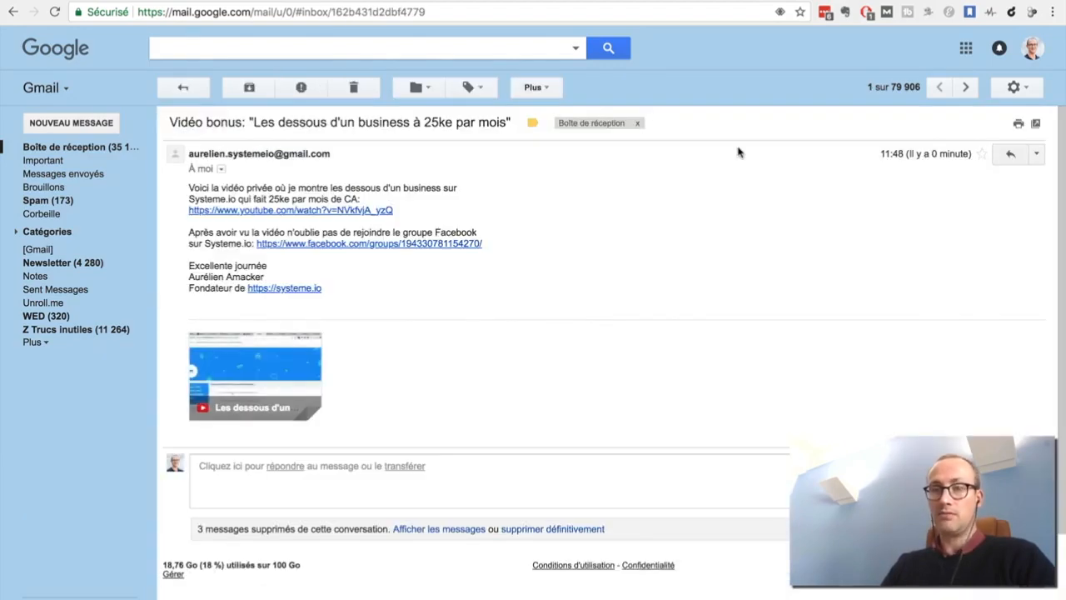